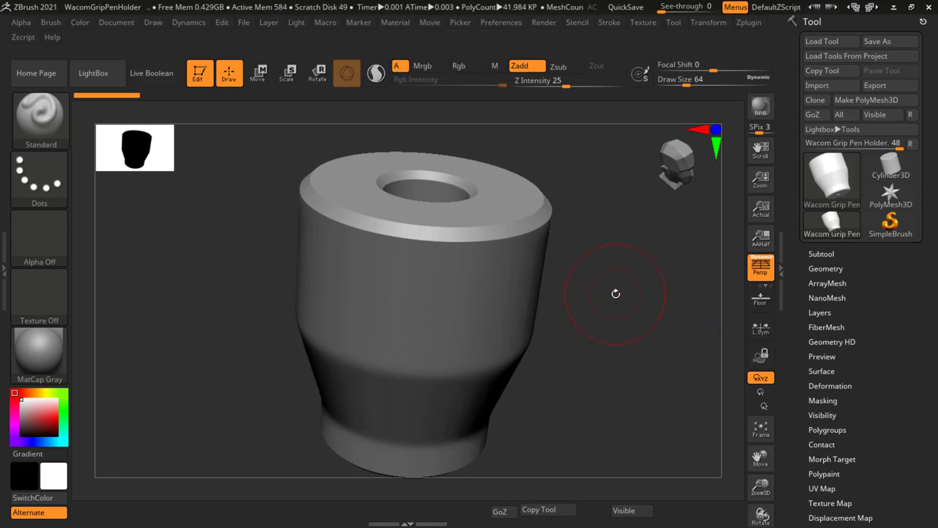
Snap the cup to front view, lower Draw Size to 20, and undo a mirrored test groove
mouse_move(611, 292)
mouse_down()
mouse_move(646, 298)
mouse_move(622, 303)
mouse_up()
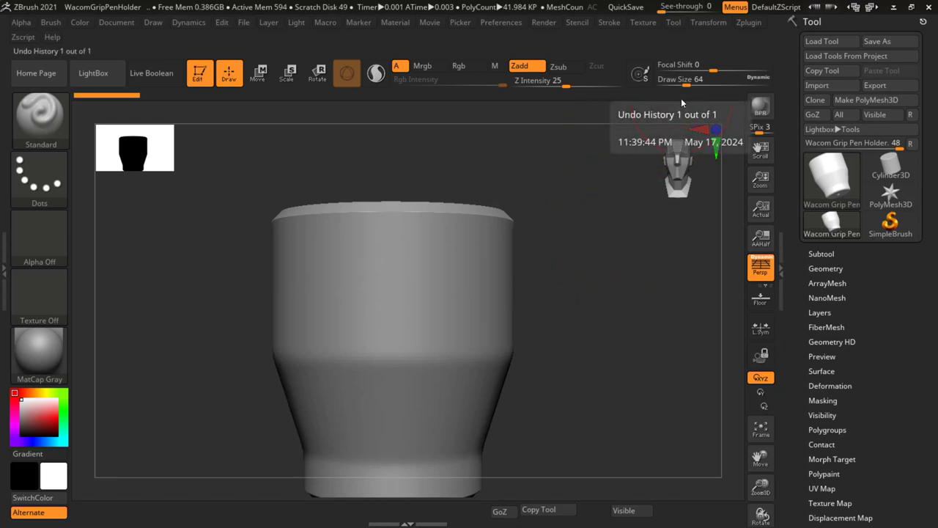
drag(686, 86, 673, 86)
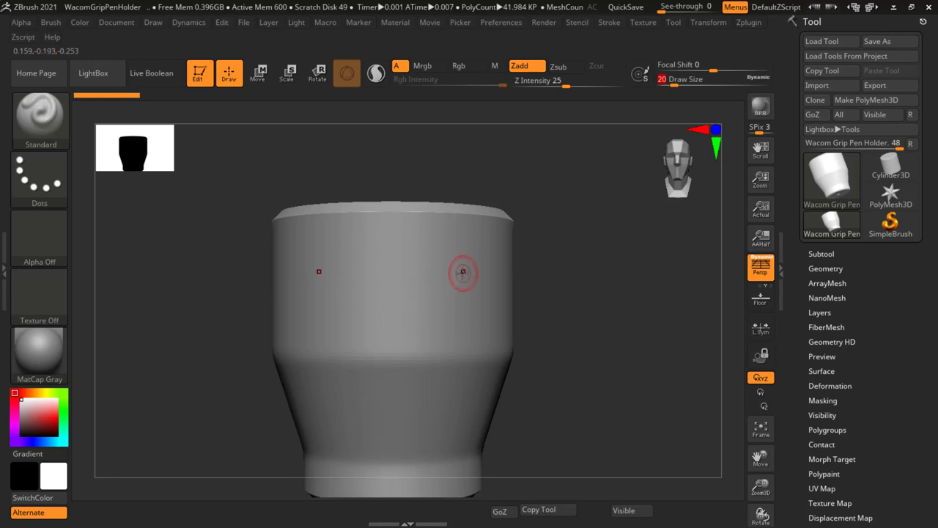
mouse_move(465, 264)
mouse_down()
mouse_move(449, 253)
mouse_move(430, 335)
mouse_up()
key(ctrl+z)
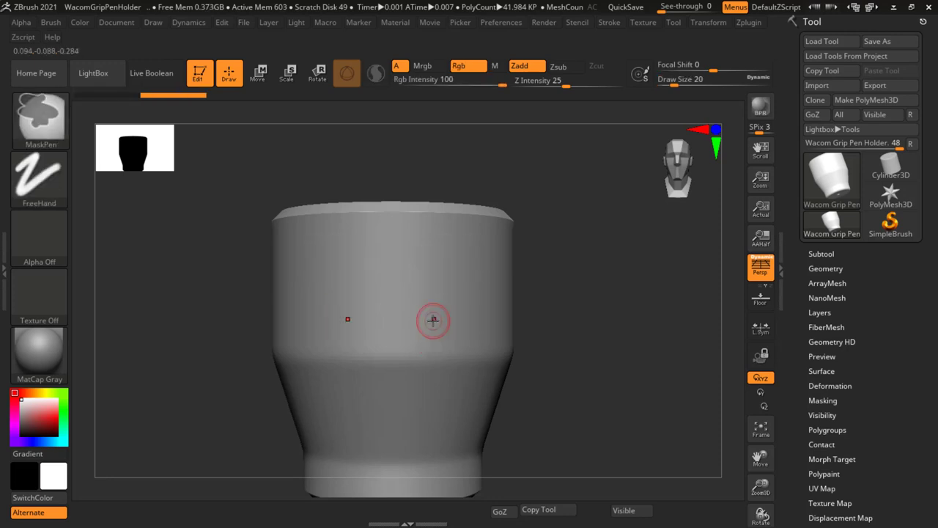
Pick the CurvePinch brush from the brush library filtered to names starting with C
click(34, 116)
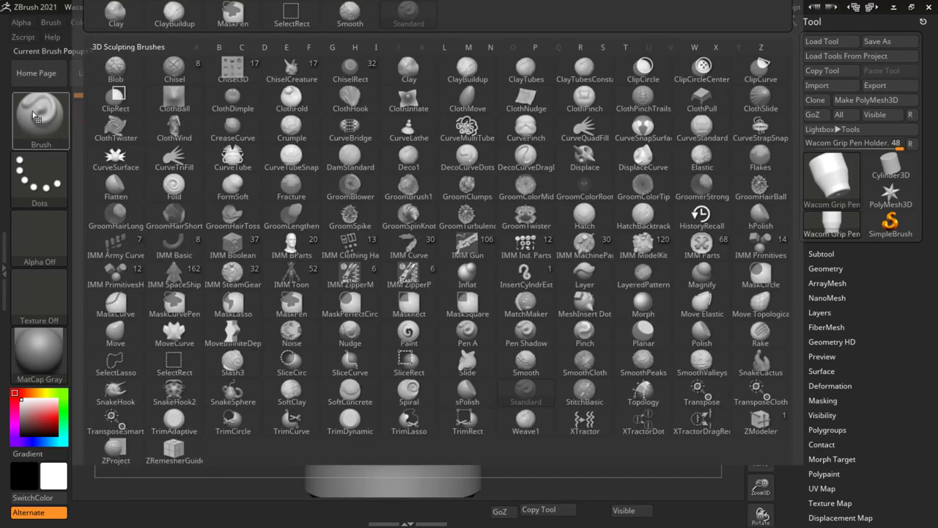
key(c)
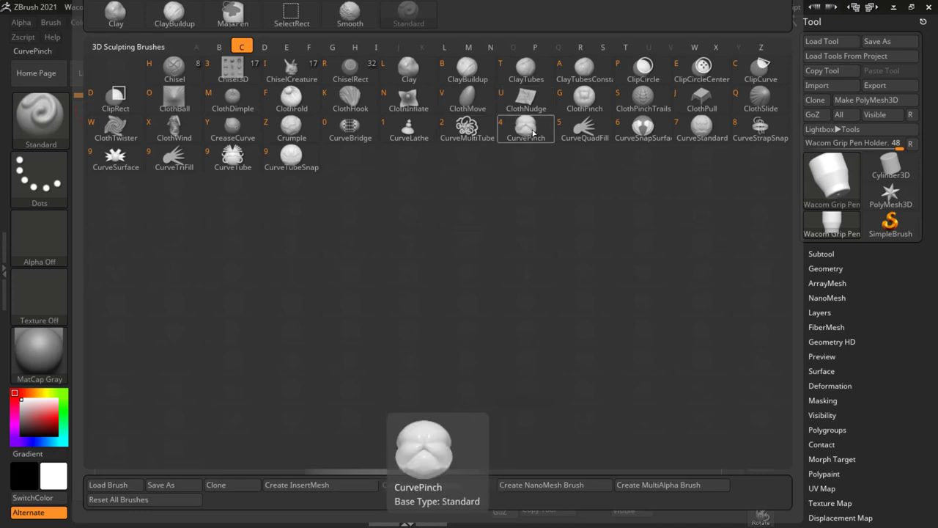
click(529, 132)
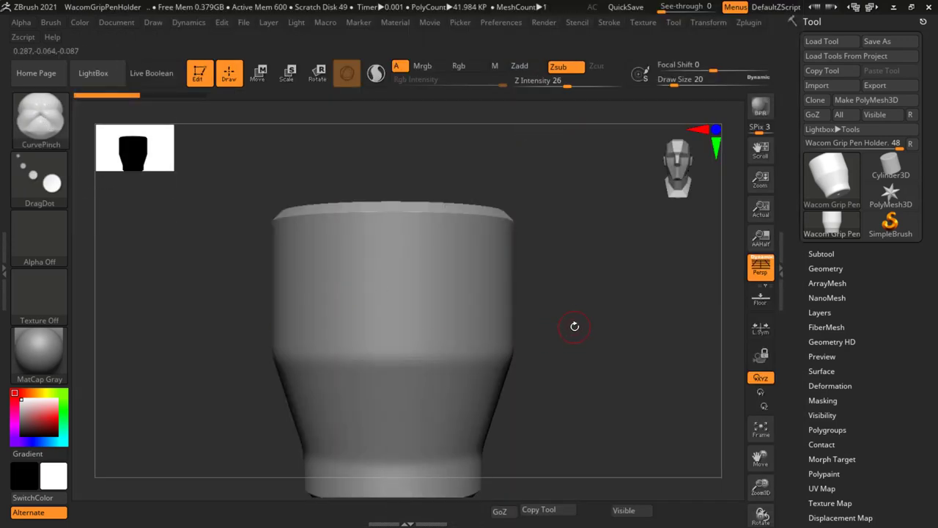
Draw a trial CurvePinch curve down the cup's side and undo it
drag(575, 326, 576, 268)
mouse_move(335, 217)
mouse_down()
mouse_move(451, 216)
mouse_move(442, 194)
mouse_move(418, 276)
mouse_move(469, 215)
mouse_move(445, 250)
mouse_up()
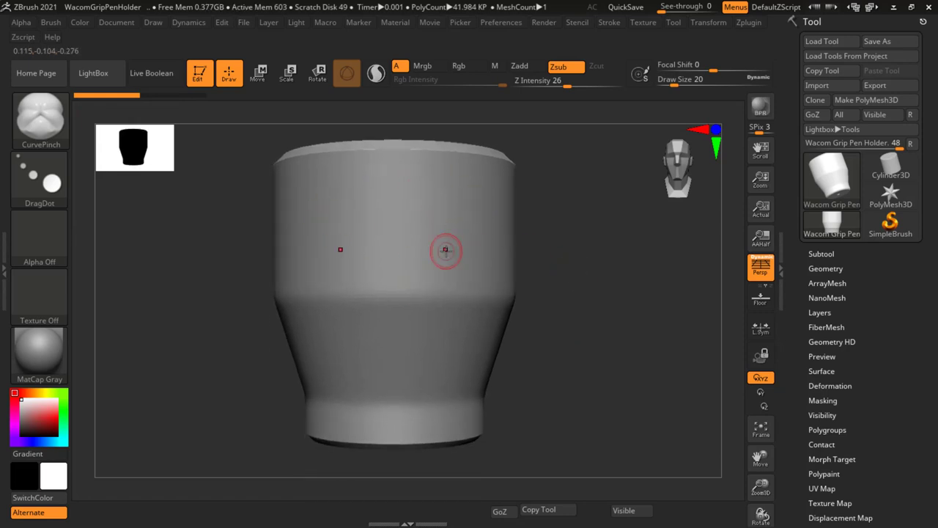
drag(464, 192, 424, 274)
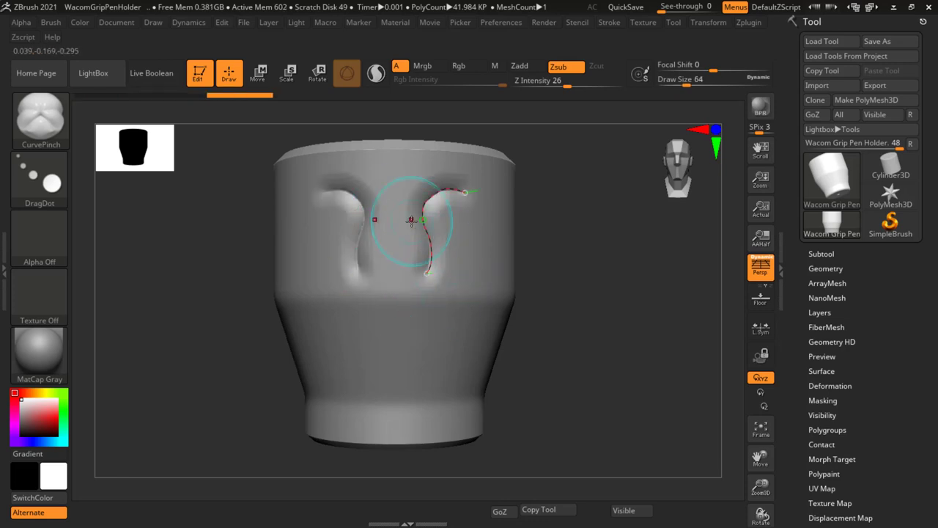
key(ctrl+z)
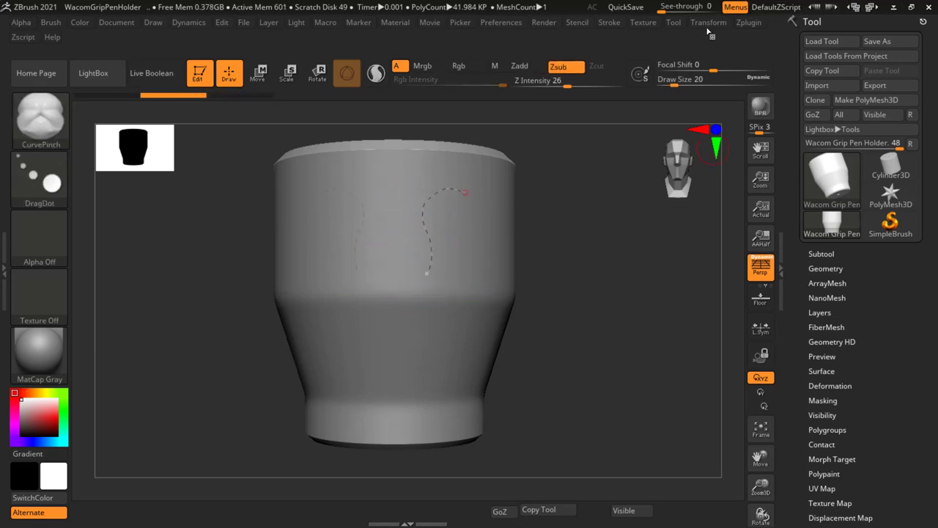
Turn off Activate Symmetry in Transform, then draw another curve and undo it
click(708, 23)
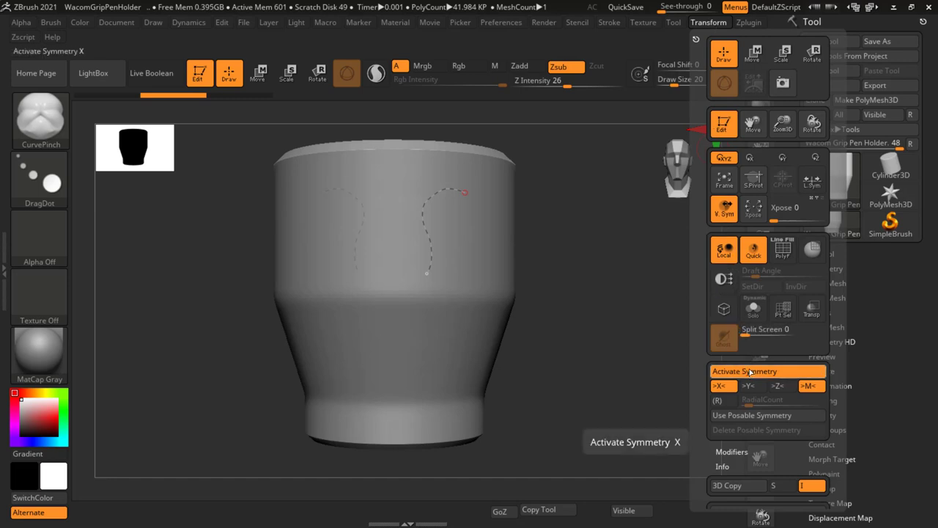
click(749, 372)
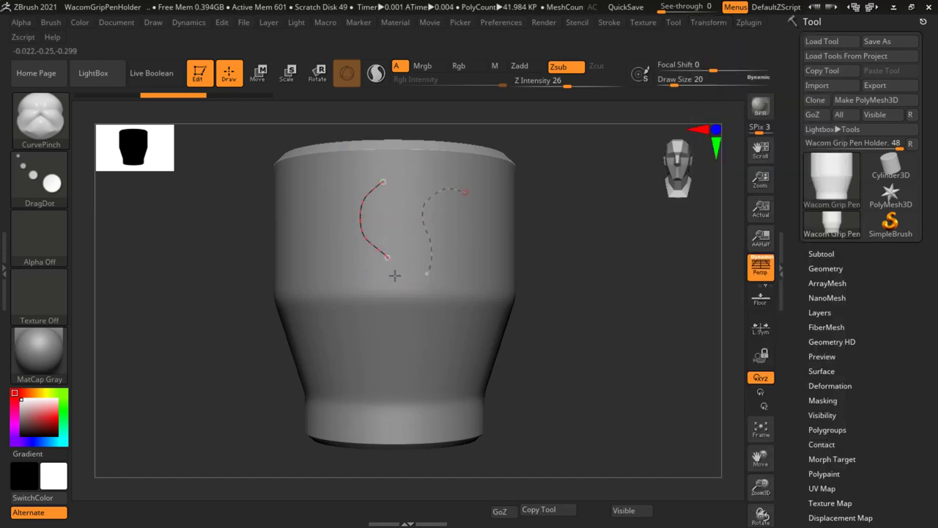
drag(394, 276, 375, 327)
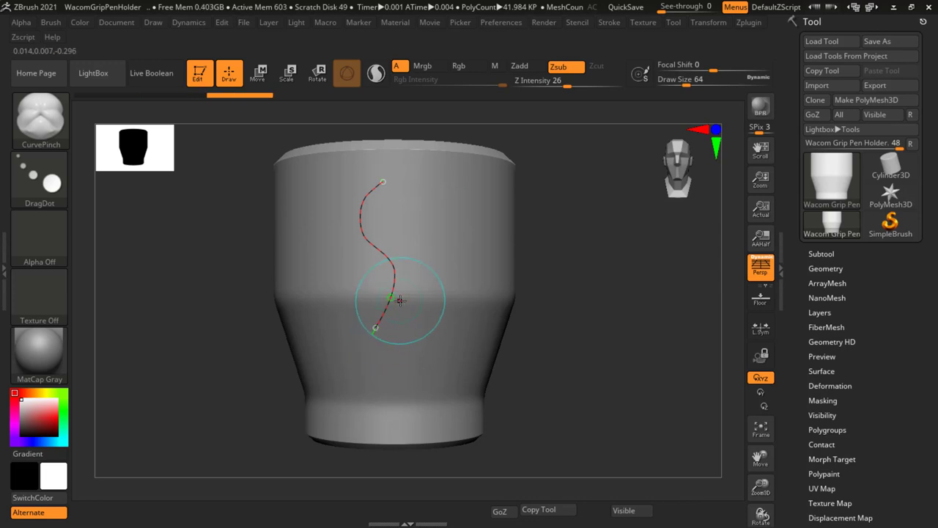
key(ctrl+z)
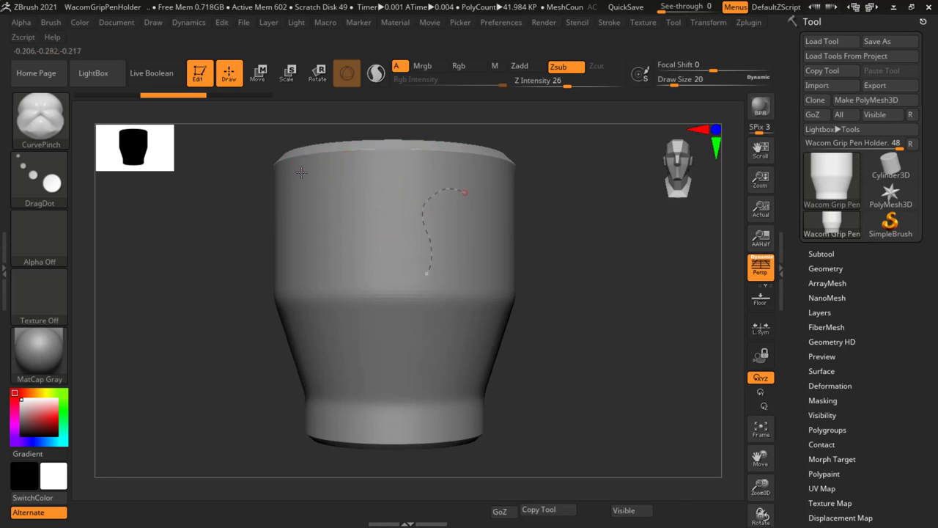
Draw a long curve across the cup's front and apply it as an S-shaped pinched groove
mouse_move(301, 173)
mouse_down()
mouse_move(359, 215)
mouse_move(460, 325)
mouse_move(487, 218)
mouse_move(496, 214)
mouse_up()
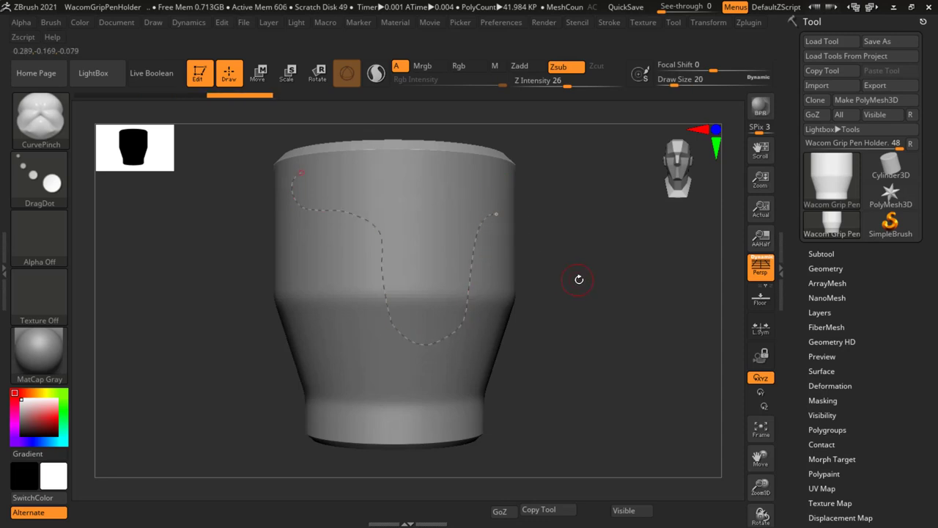
drag(580, 215, 602, 262)
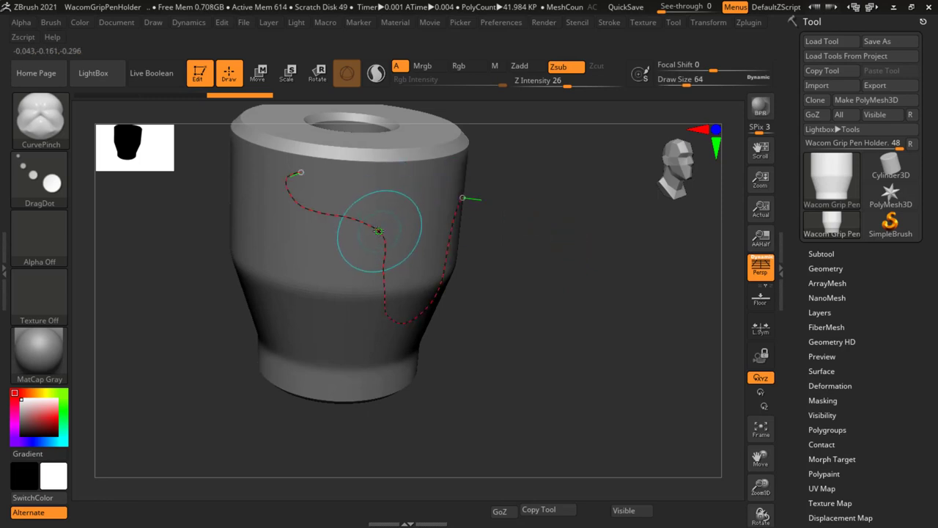
click(379, 231)
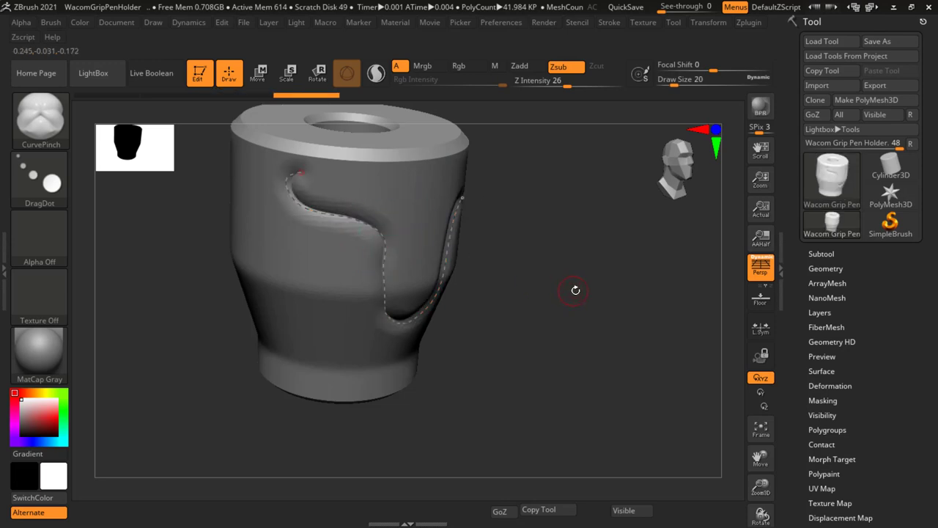
drag(575, 290, 557, 286)
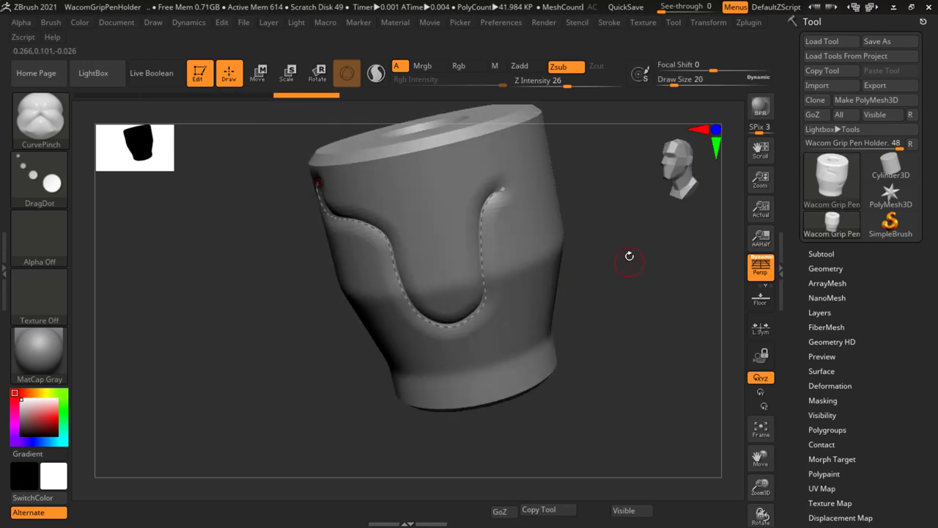
mouse_move(626, 258)
mouse_down()
mouse_move(564, 284)
mouse_move(529, 249)
mouse_up()
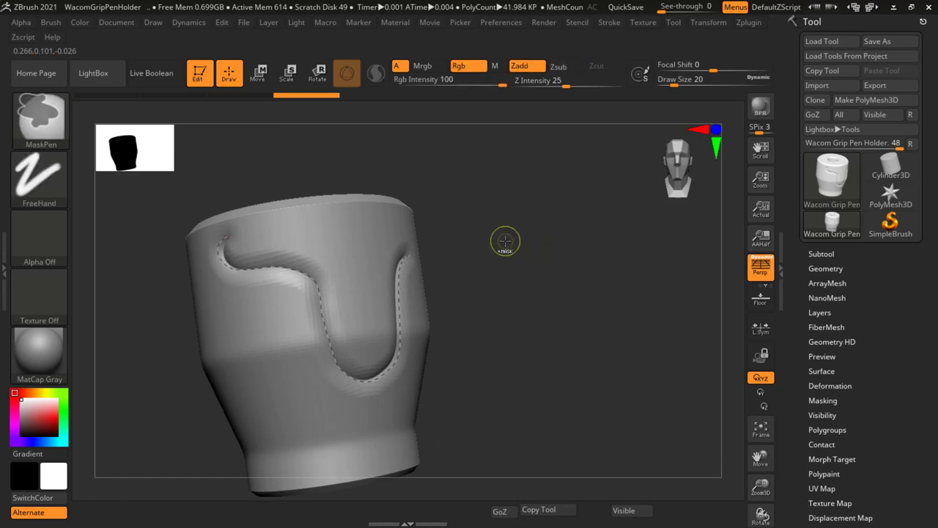
ctrl+right_drag(505, 242, 529, 259)
mouse_move(525, 277)
mouse_down()
mouse_move(616, 220)
mouse_move(483, 212)
mouse_move(547, 230)
mouse_move(544, 242)
mouse_up()
Apply and deepen a groove along the curve, then undo the groove changes
drag(613, 252, 396, 213)
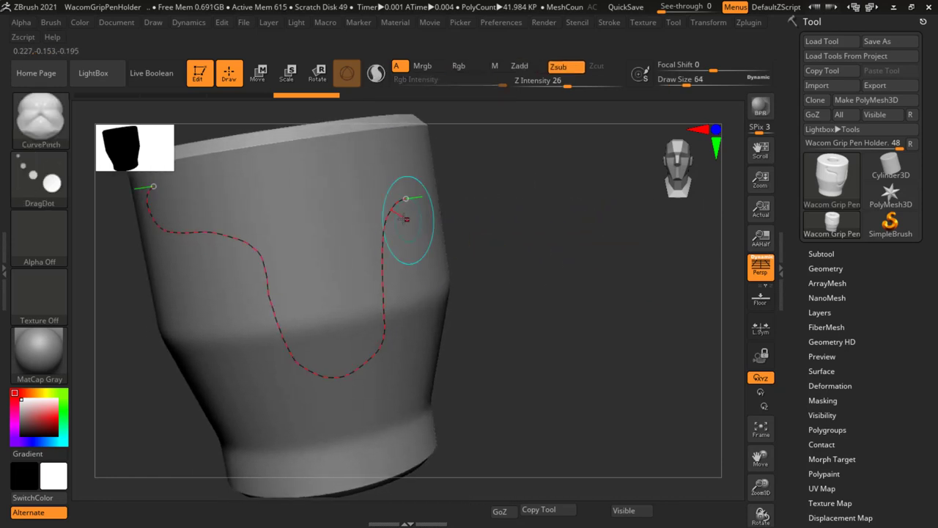
click(388, 215)
mouse_move(489, 225)
mouse_down()
mouse_move(454, 224)
mouse_move(488, 199)
mouse_move(440, 220)
mouse_up()
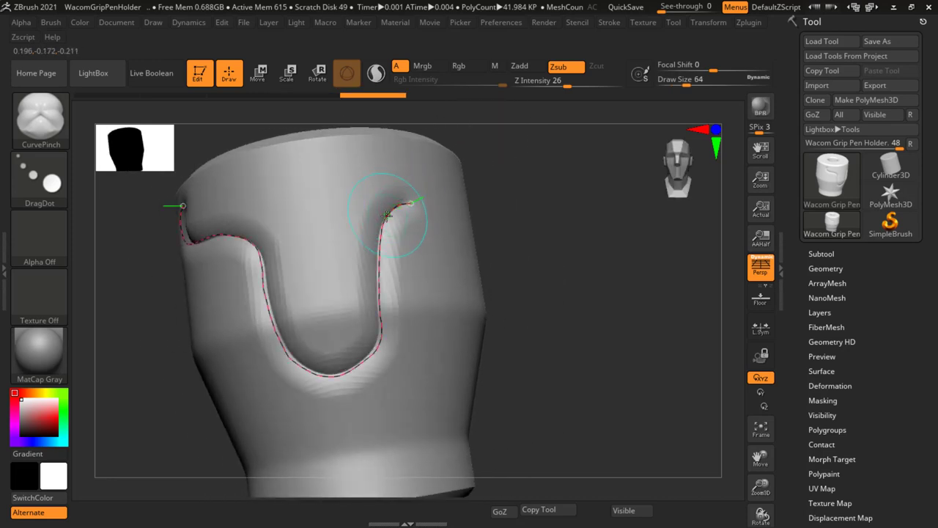
key([)
key([)
key([)
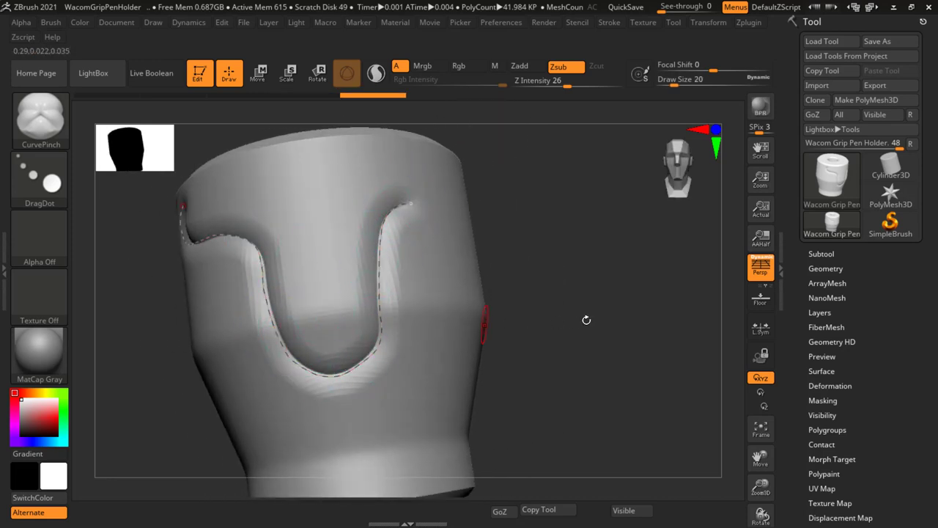
key(ctrl+z)
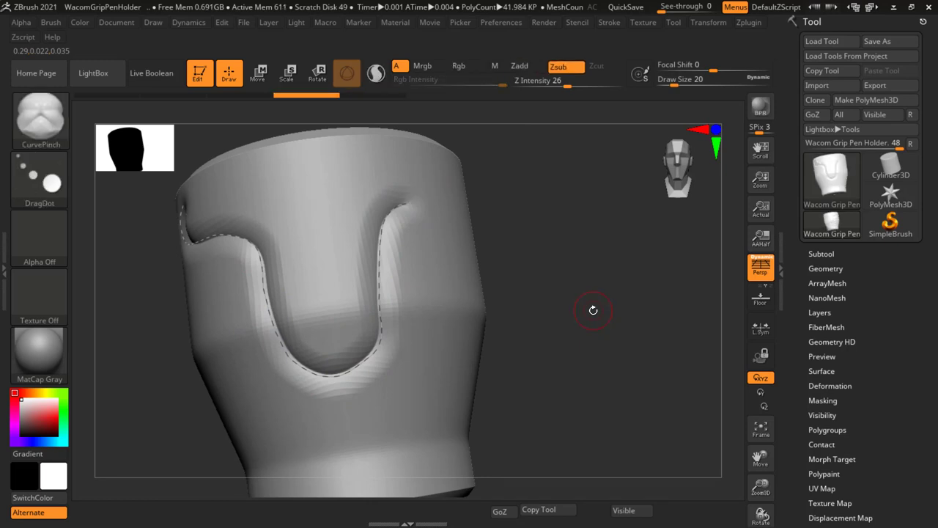
drag(580, 250, 589, 283)
key(ctrl+z)
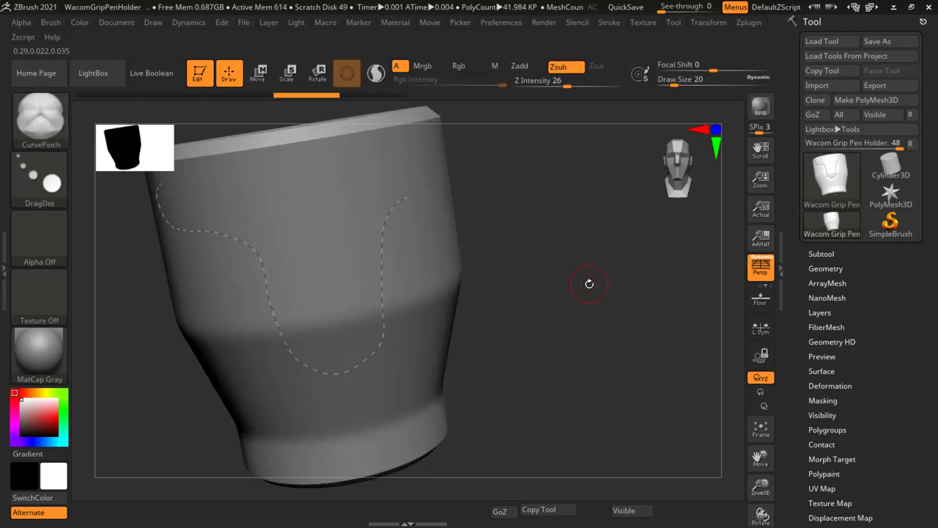
key(ctrl+z)
Set the brush size to 31 and pinch a winding crease along a new curve
key(bracketright)
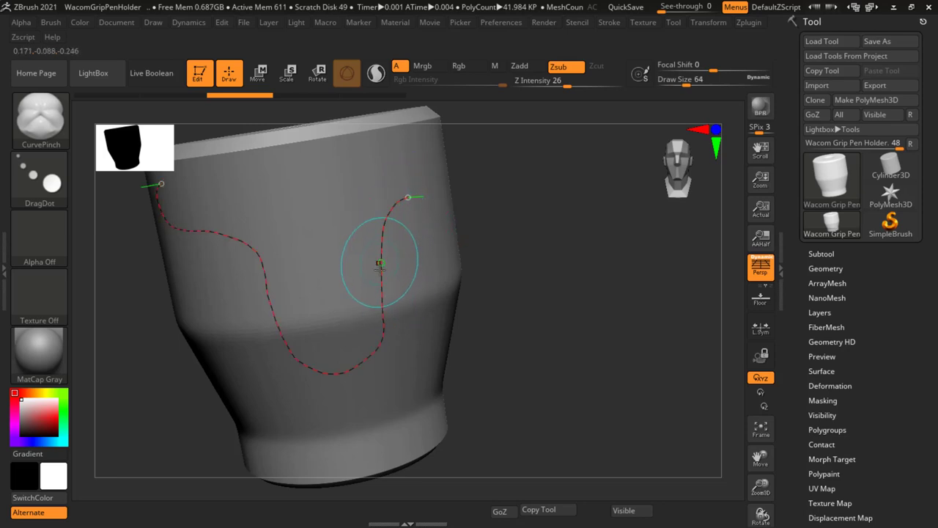
key(s)
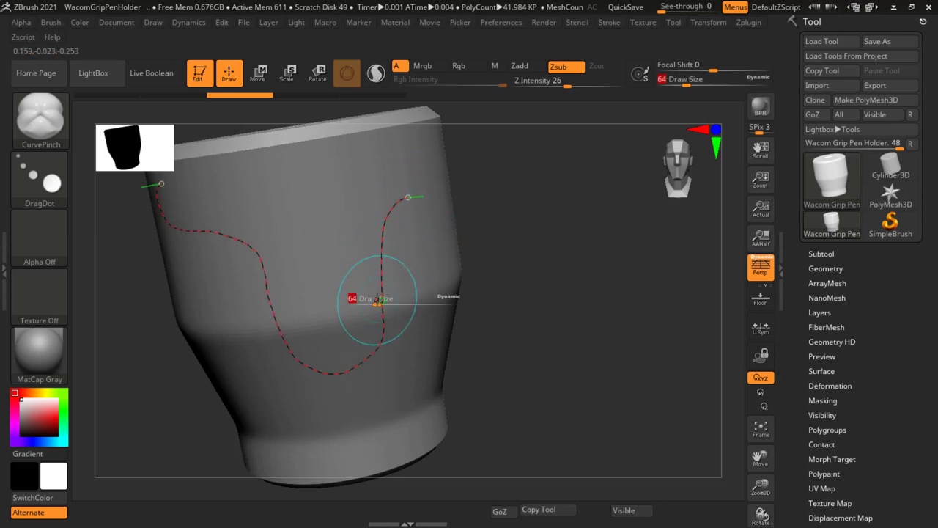
drag(378, 299, 369, 300)
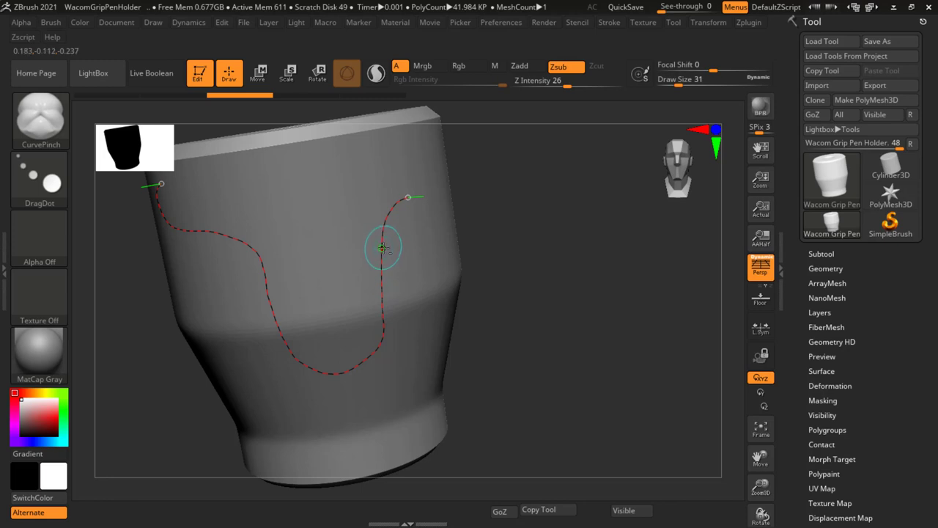
click(382, 249)
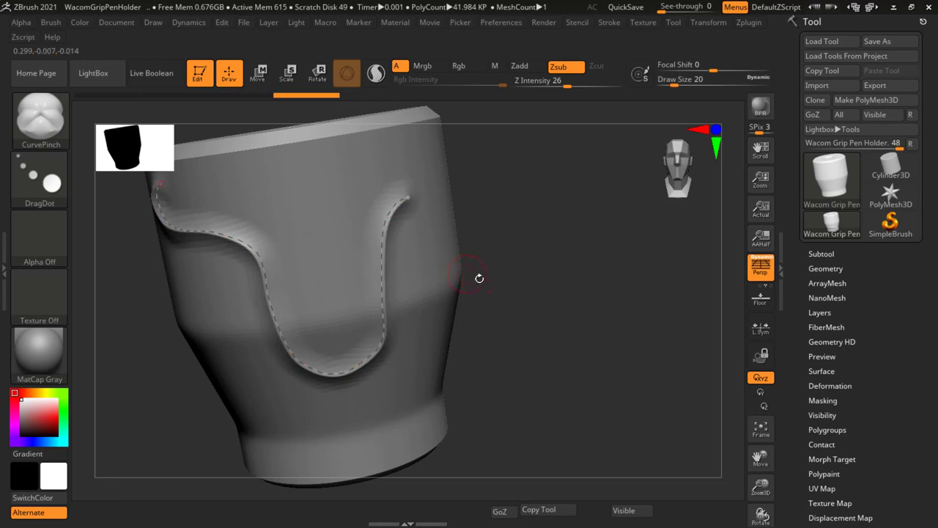
mouse_move(483, 277)
mouse_down()
mouse_move(497, 223)
mouse_move(321, 203)
mouse_up()
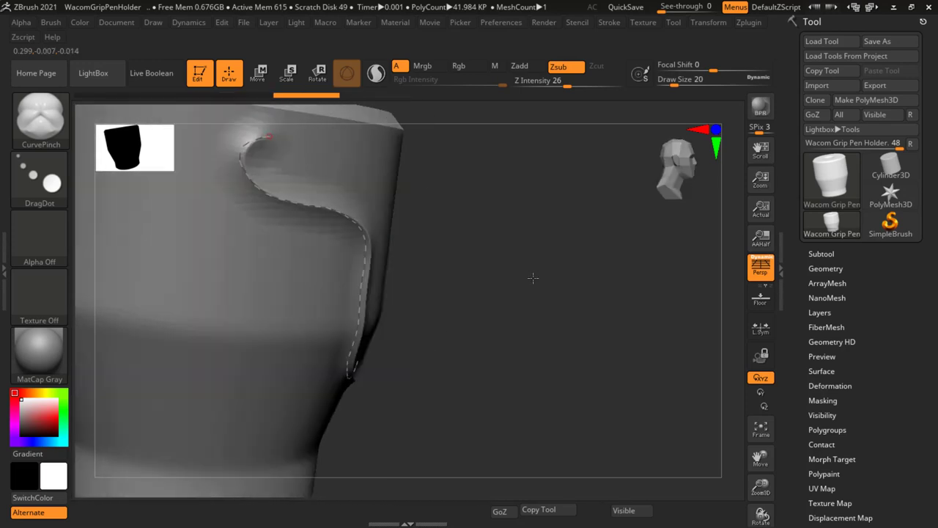
drag(417, 272, 432, 268)
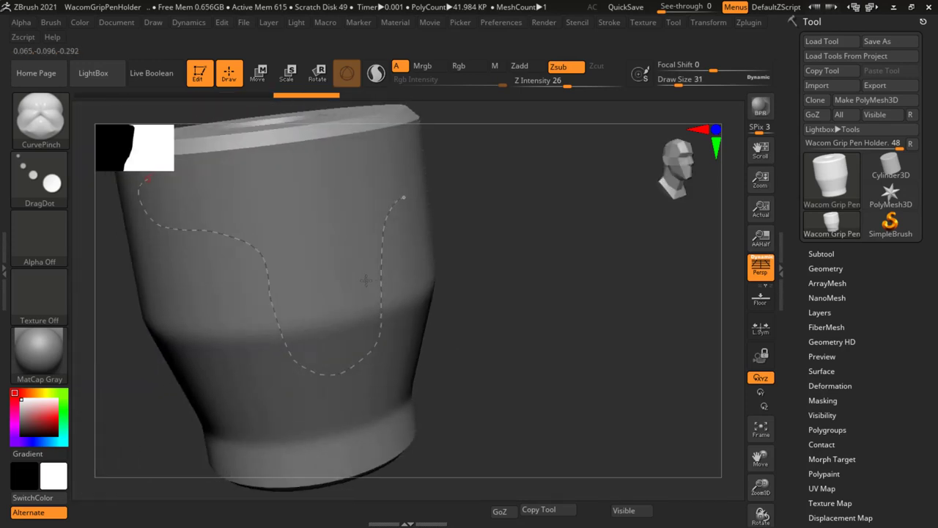
click(382, 226)
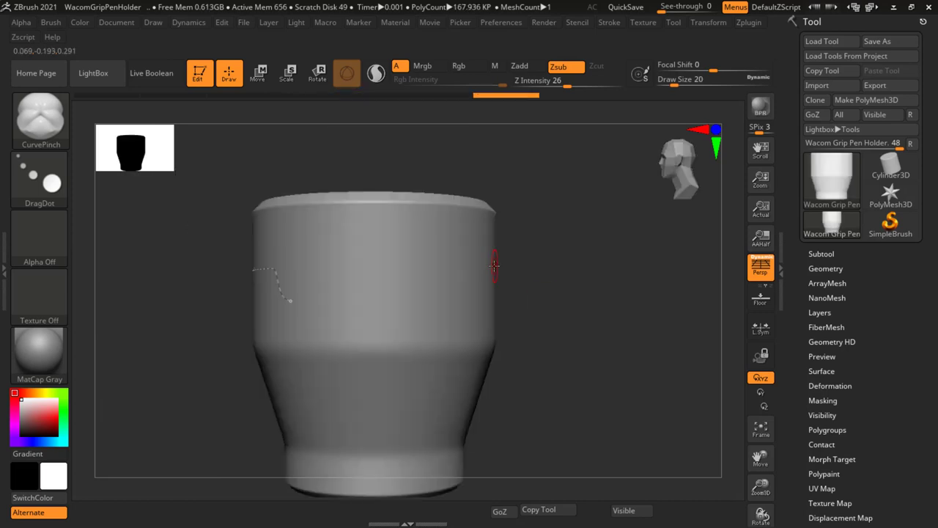
Draw a horizontal curve around the cup's upper part and pinch it into a groove
drag(494, 265, 182, 247)
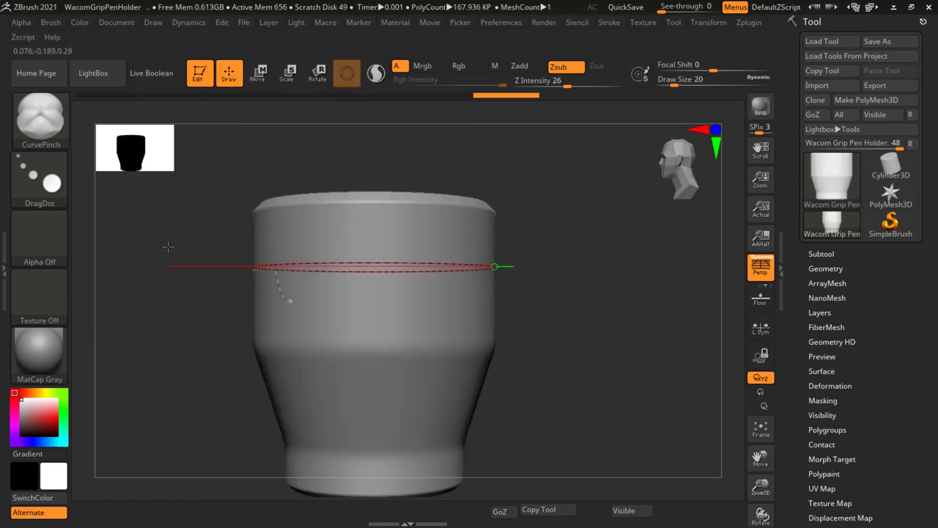
mouse_move(597, 273)
mouse_down()
mouse_move(518, 313)
mouse_move(676, 285)
mouse_move(614, 313)
mouse_move(608, 298)
mouse_up()
drag(552, 340, 607, 343)
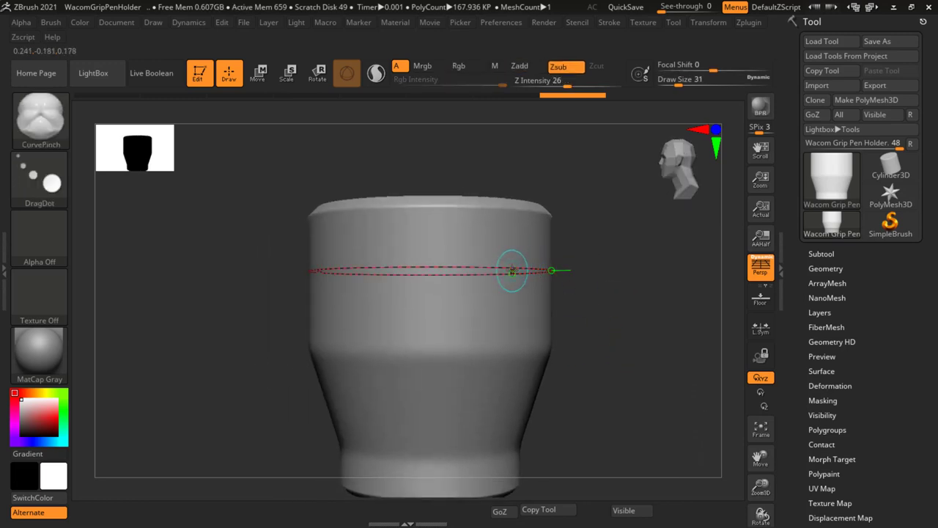
click(540, 286)
drag(632, 283, 716, 307)
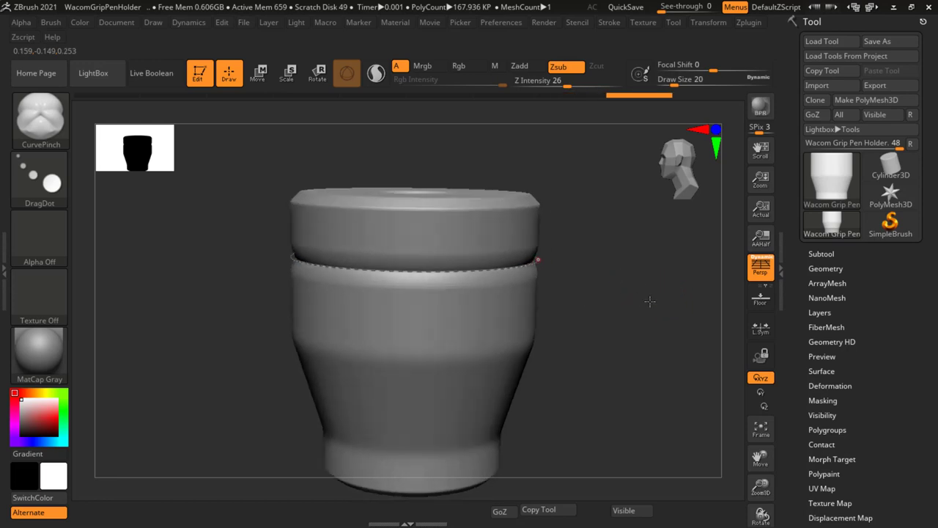
shift+drag(681, 348, 433, 304)
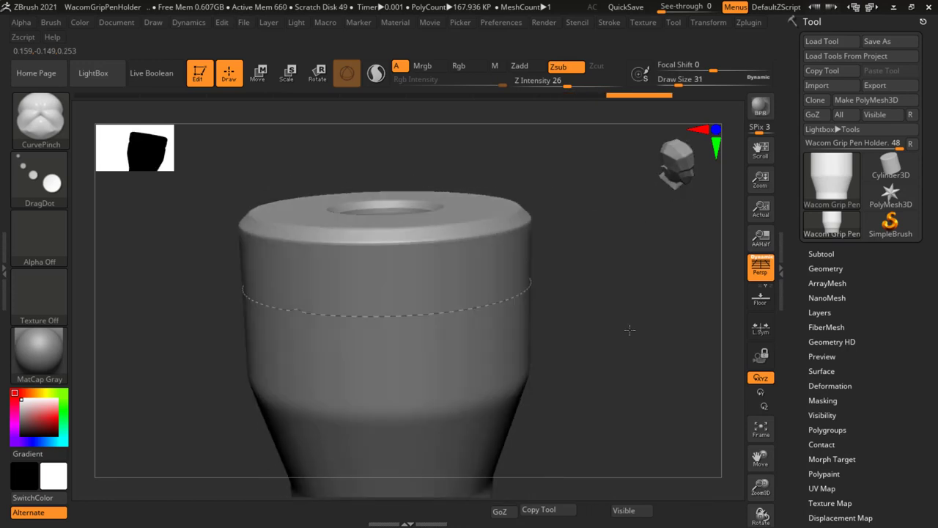
click(420, 297)
mouse_move(620, 352)
mouse_down()
mouse_move(603, 352)
mouse_move(645, 360)
mouse_up()
key(ctrl)
shift+click(518, 264)
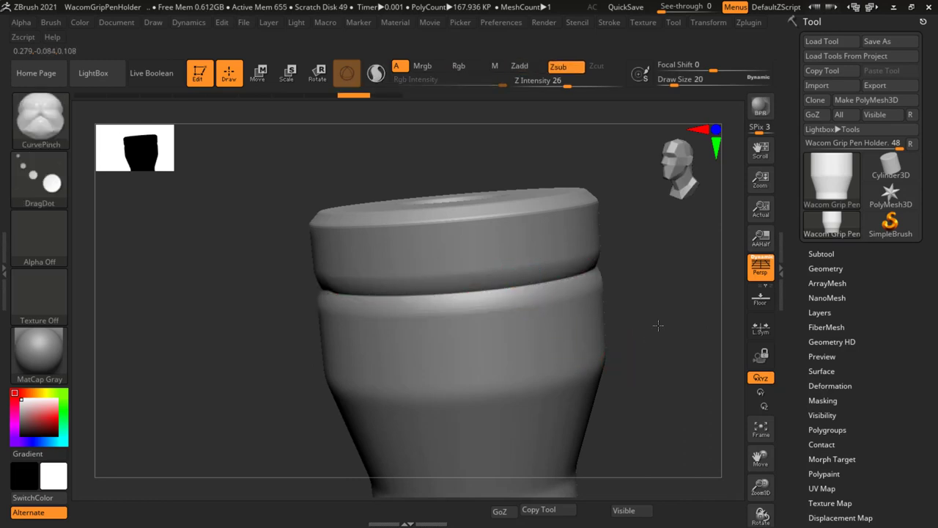
mouse_move(518, 264)
mouse_down()
mouse_move(685, 357)
mouse_move(692, 389)
mouse_move(534, 381)
mouse_up()
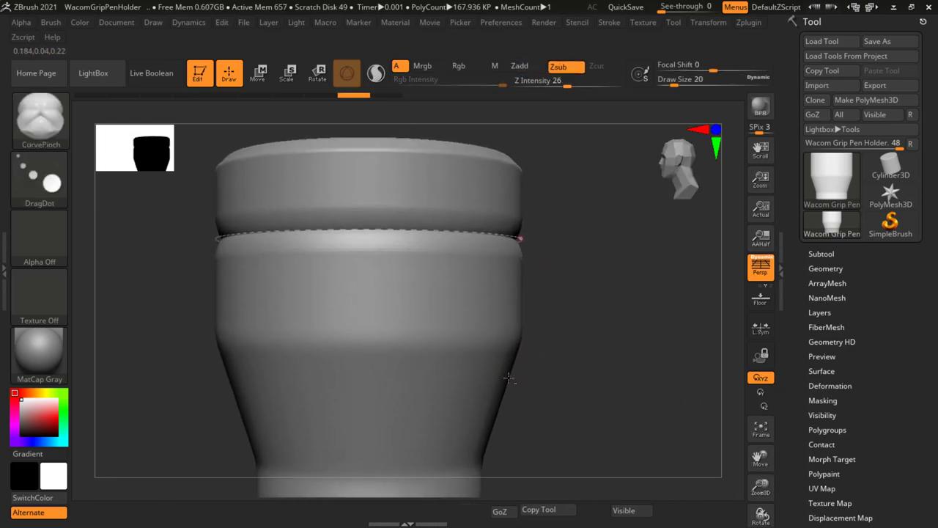
Undo the groove, set brush size to 31, and pinch a deeper band groove around the mug
key(ctrl)
key(ctrl+z)
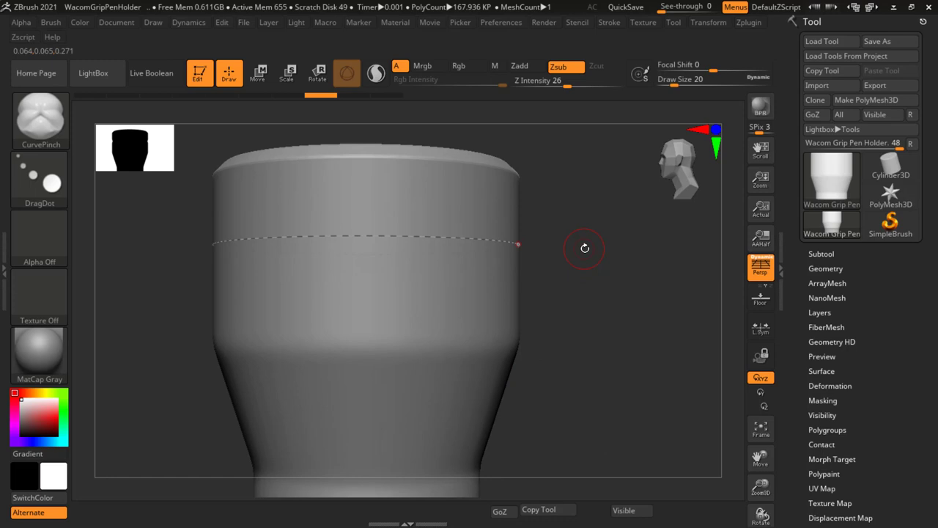
key(s)
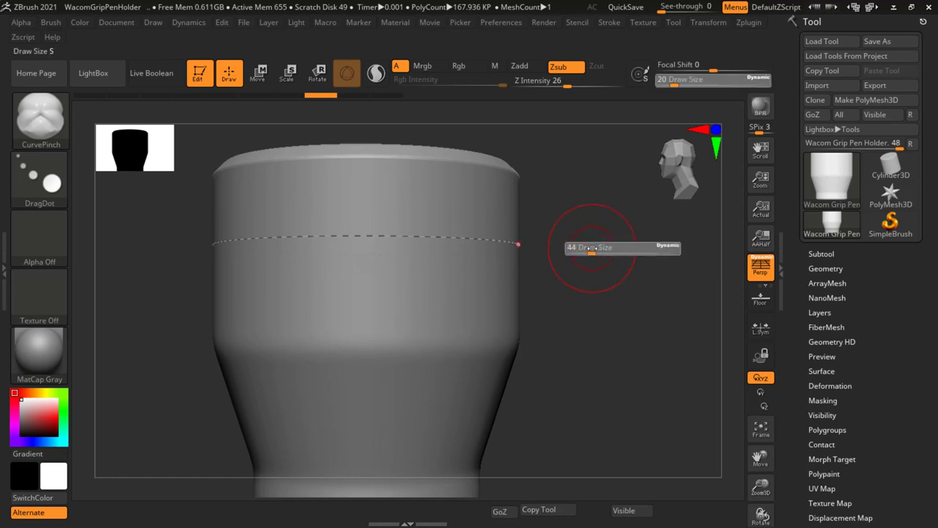
click(591, 247)
click(465, 236)
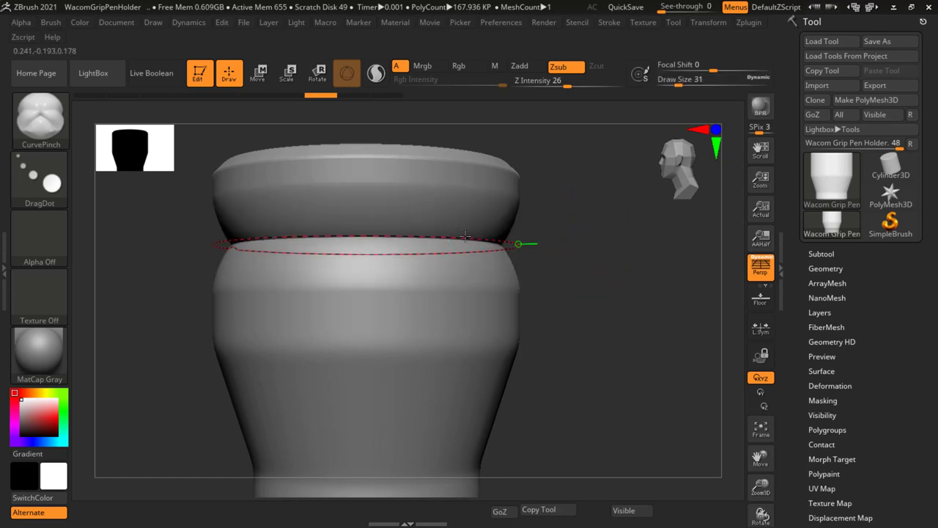
click(536, 279)
key(f)
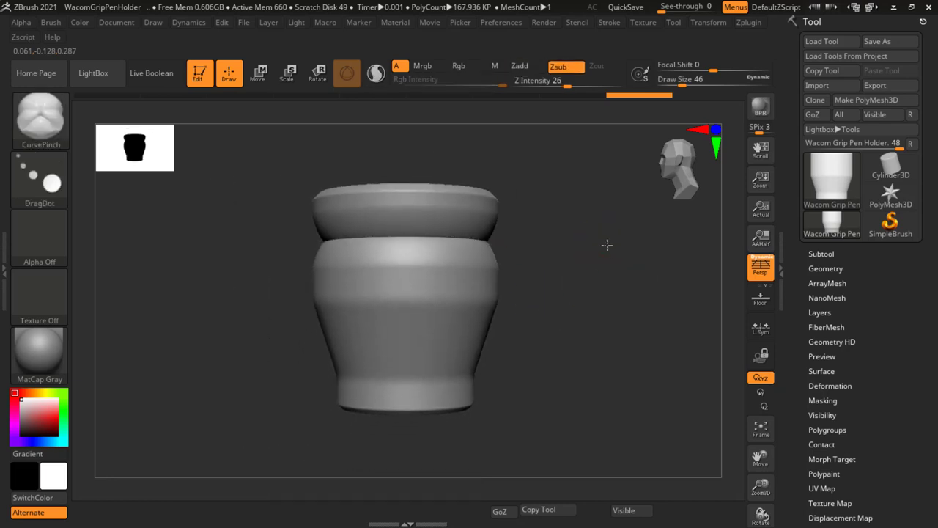
mouse_move(544, 298)
mouse_down()
mouse_move(633, 268)
mouse_move(606, 296)
mouse_up()
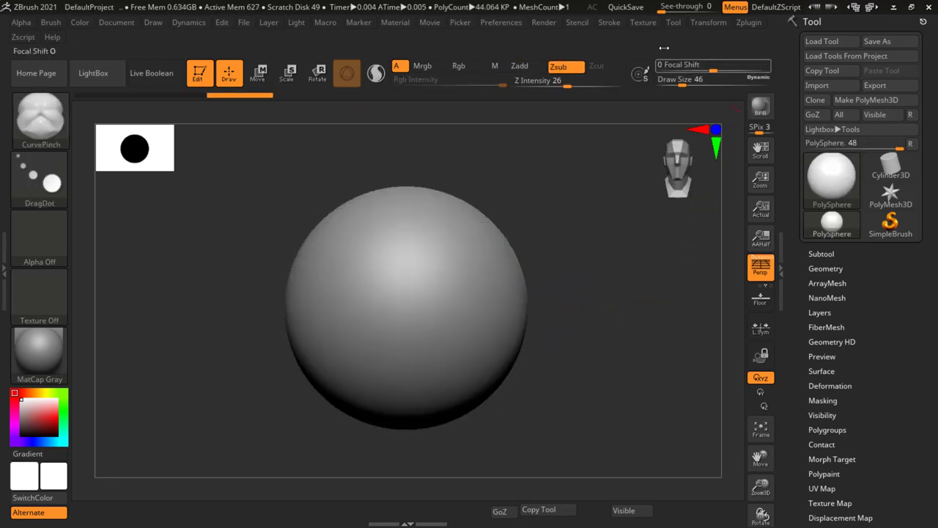
Enable symmetry in Transform, switch it to the Y axis, and turn on radial symmetry
click(704, 22)
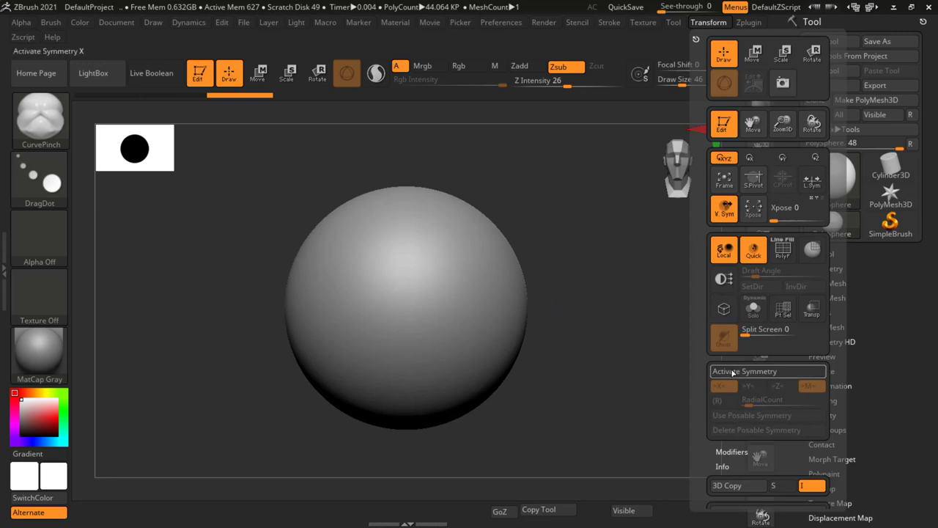
click(761, 373)
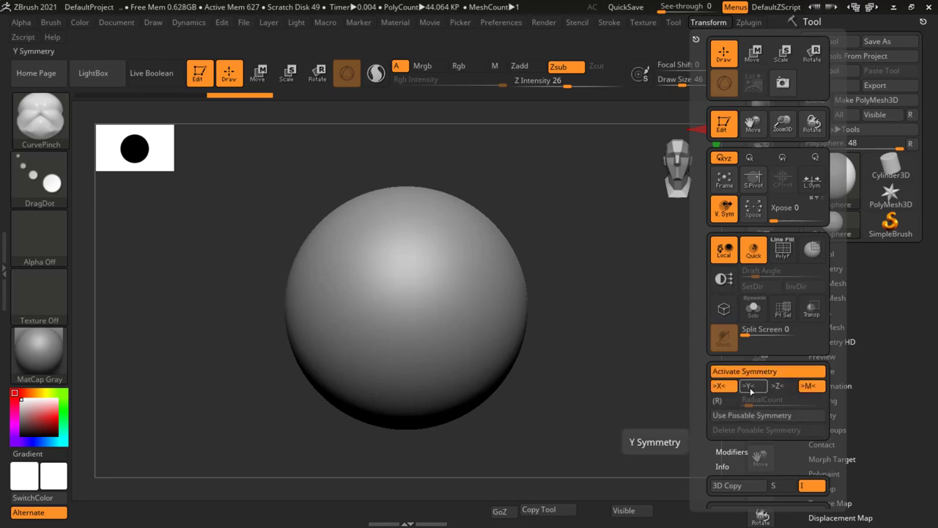
click(719, 388)
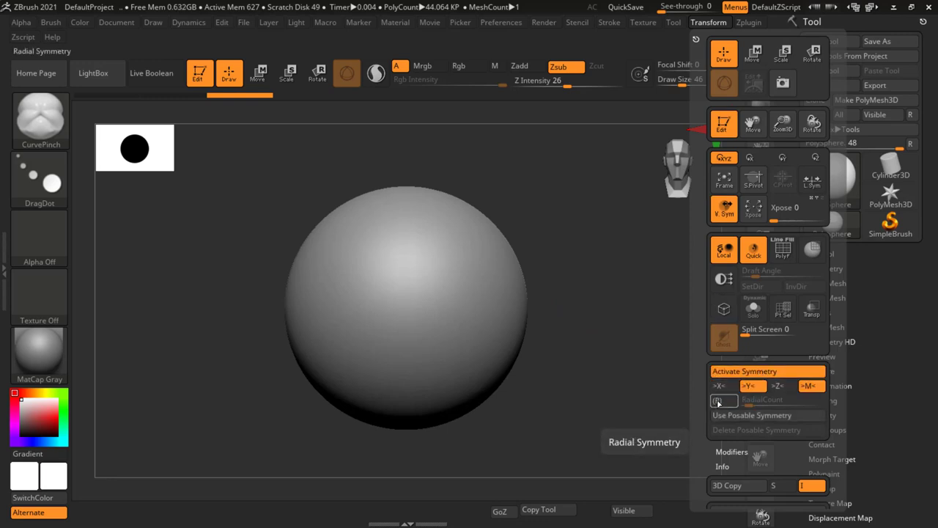
click(717, 401)
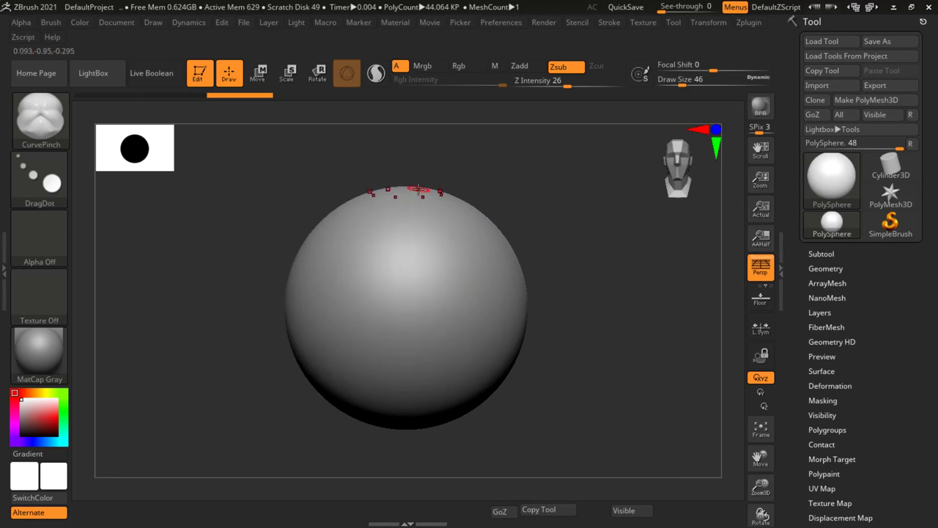
Draw a top-to-bottom curve on the sphere and apply trial radial grooves
key(bracketleft)
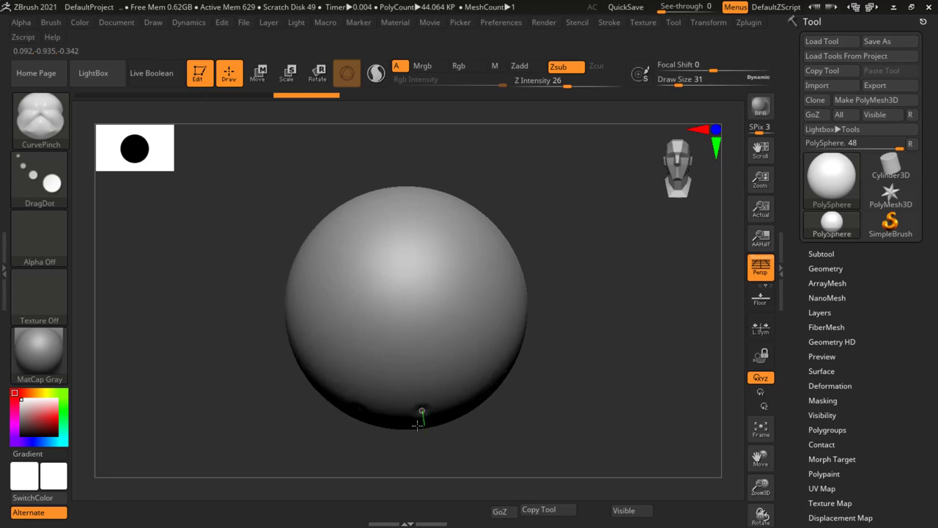
click(438, 397)
key(bracketright)
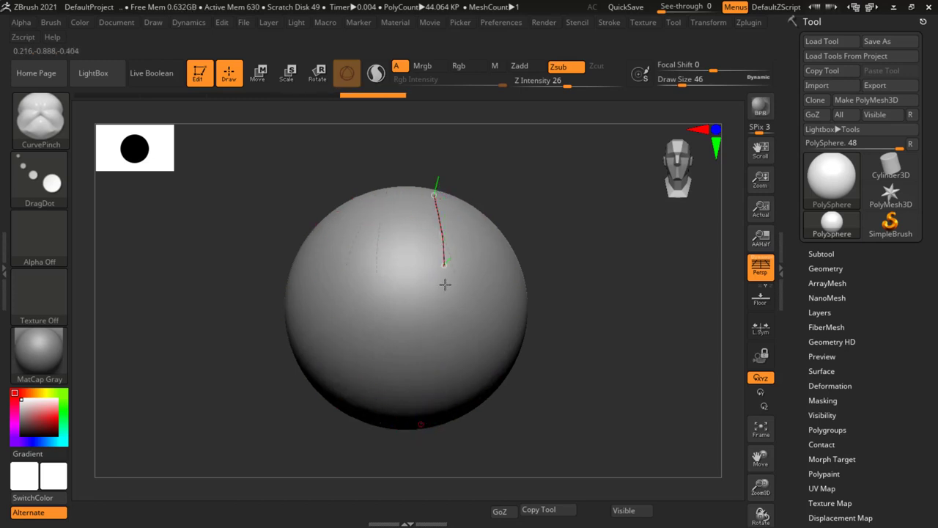
click(537, 401)
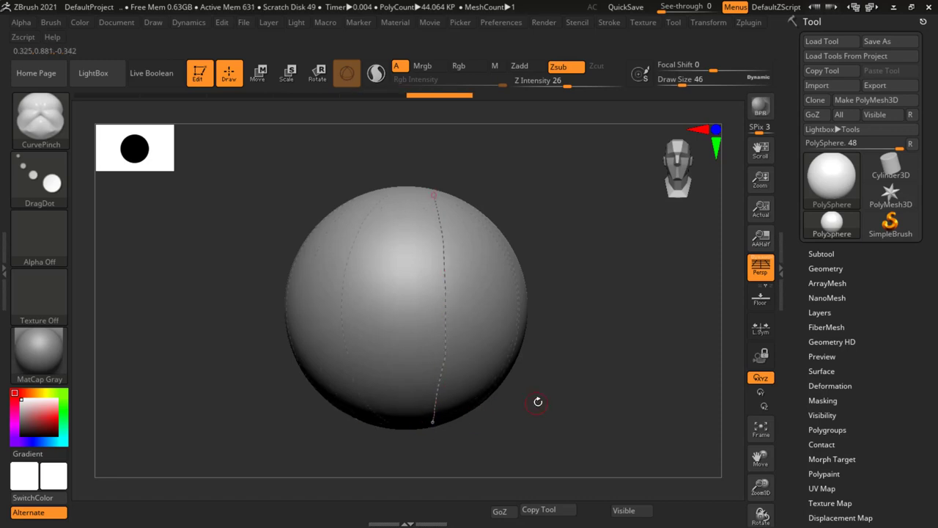
drag(553, 224, 528, 286)
key(bracketleft)
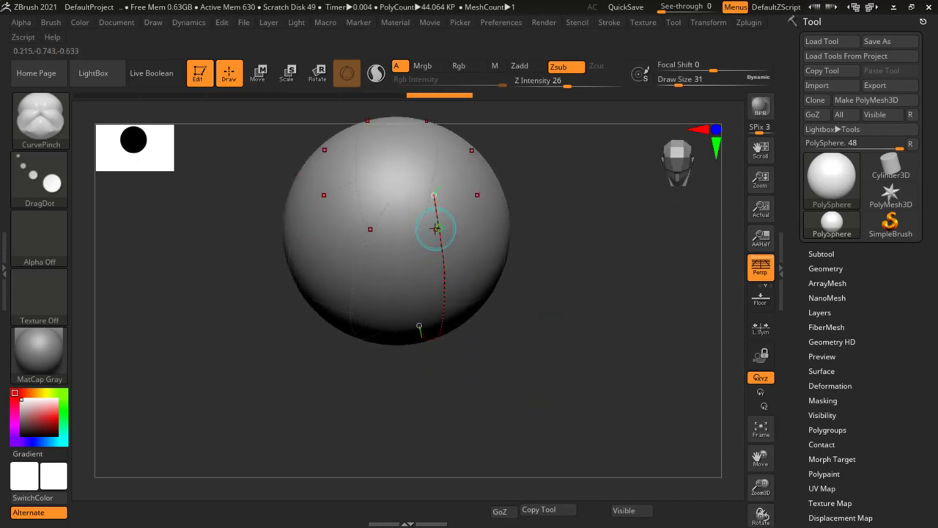
click(435, 229)
mouse_move(572, 283)
mouse_down()
mouse_move(581, 264)
mouse_move(578, 212)
mouse_up()
Enlarge the brush to 145 and pinch deep, evenly spaced vertical lobes around the sphere
key(bracketright)
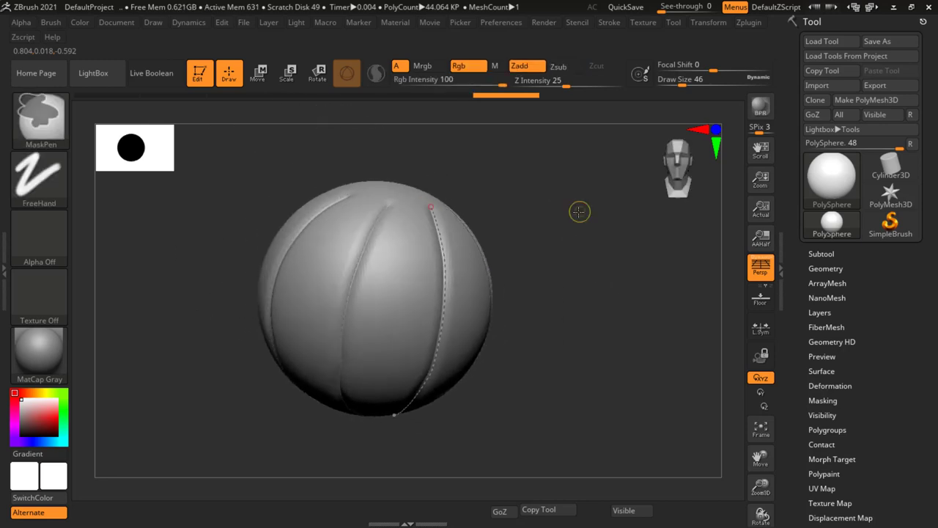
key(s)
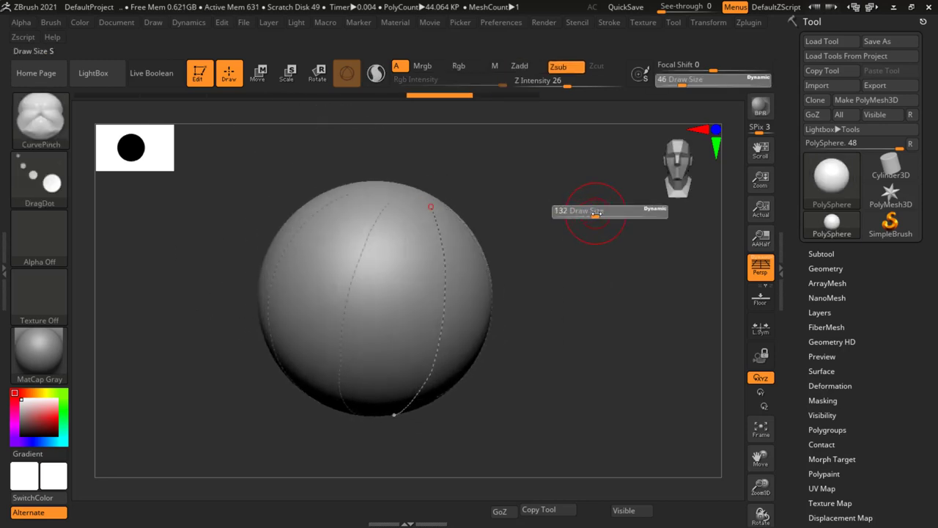
drag(595, 212, 599, 212)
click(438, 233)
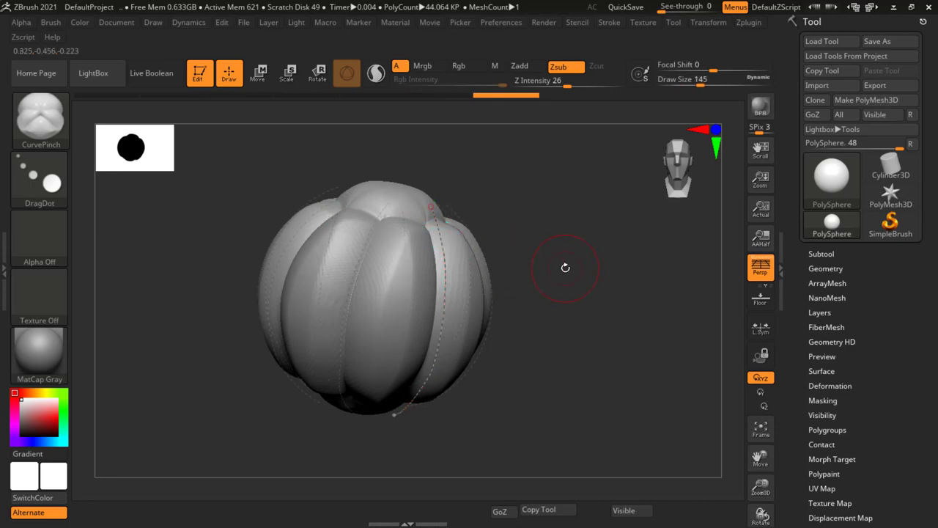
shift+drag(565, 268, 576, 241)
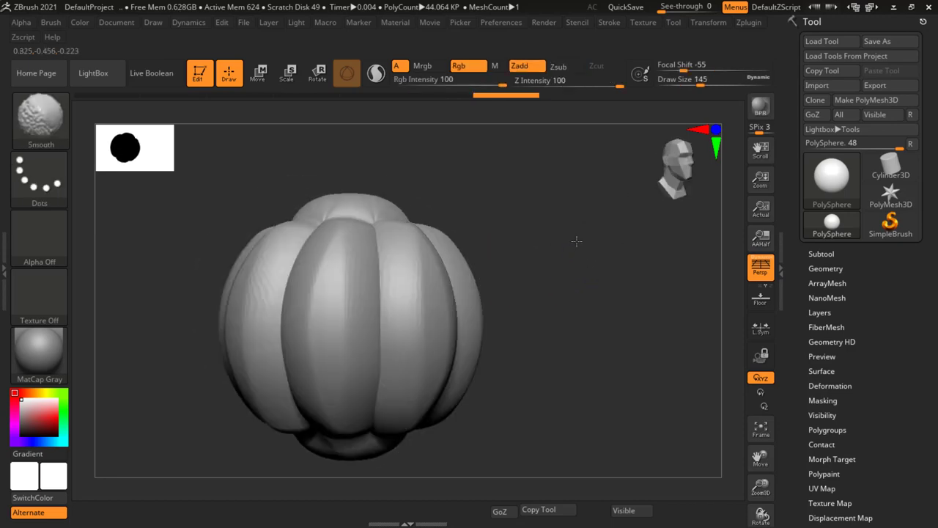
Open the DemoHeadFemale project from LightBox, discarding the current sculpt
key(comma)
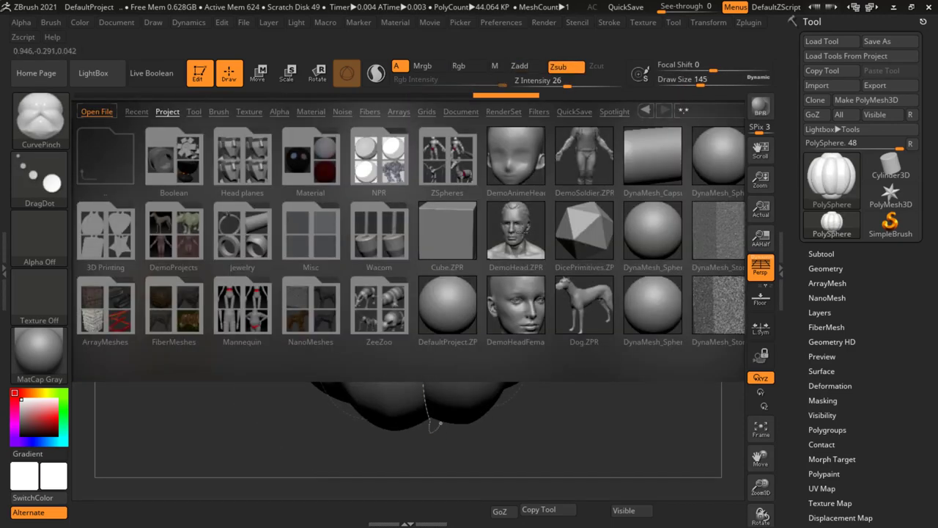
double_click(517, 299)
click(512, 300)
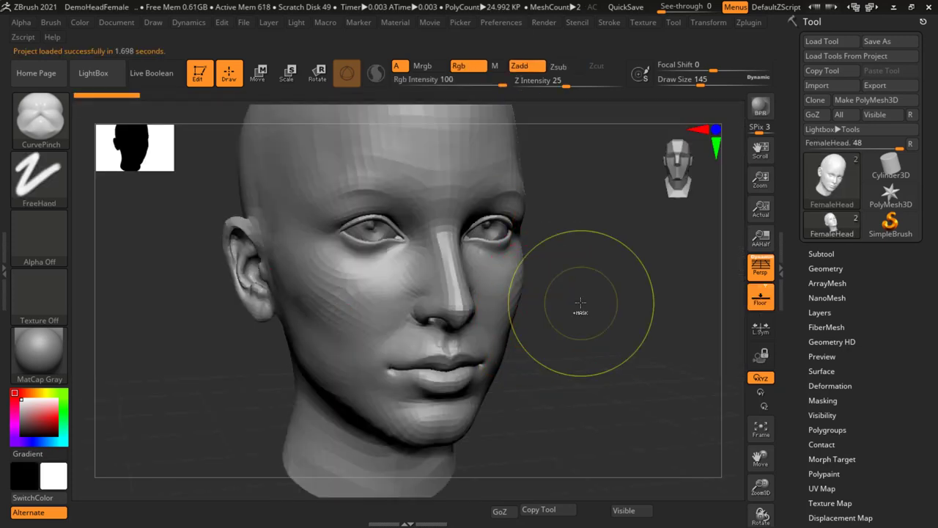
Raise the head to its highest subdivision level, set brush size to 94, and zoom onto the cheek
drag(576, 310, 551, 303)
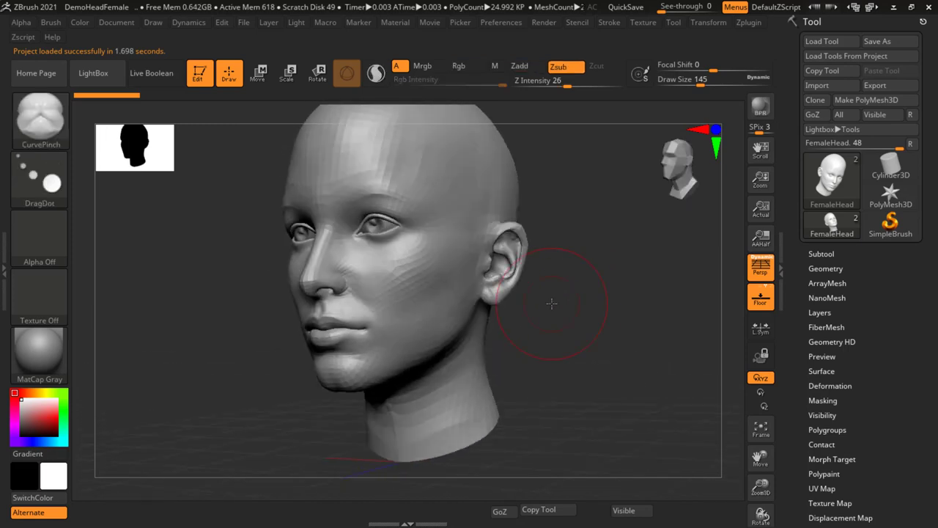
key(ctrl+d)
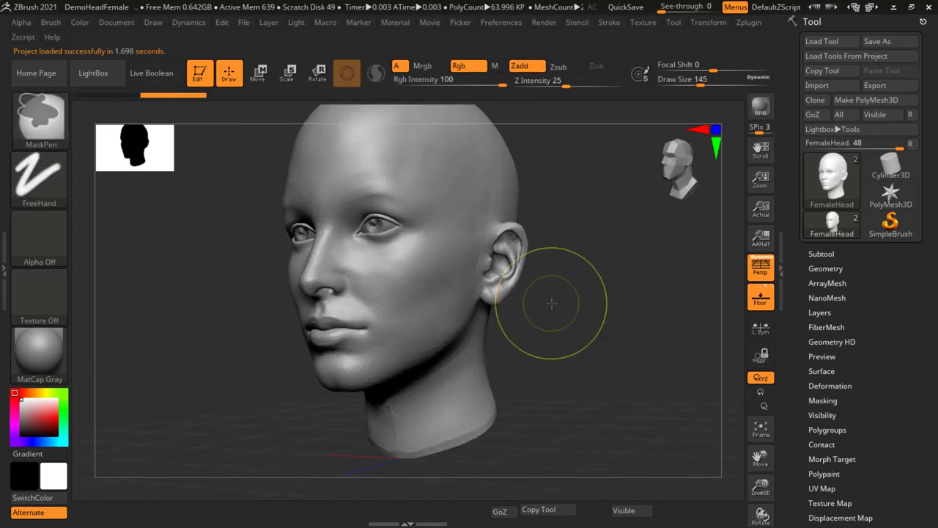
key(ctrl+d)
shift+drag(570, 310, 604, 286)
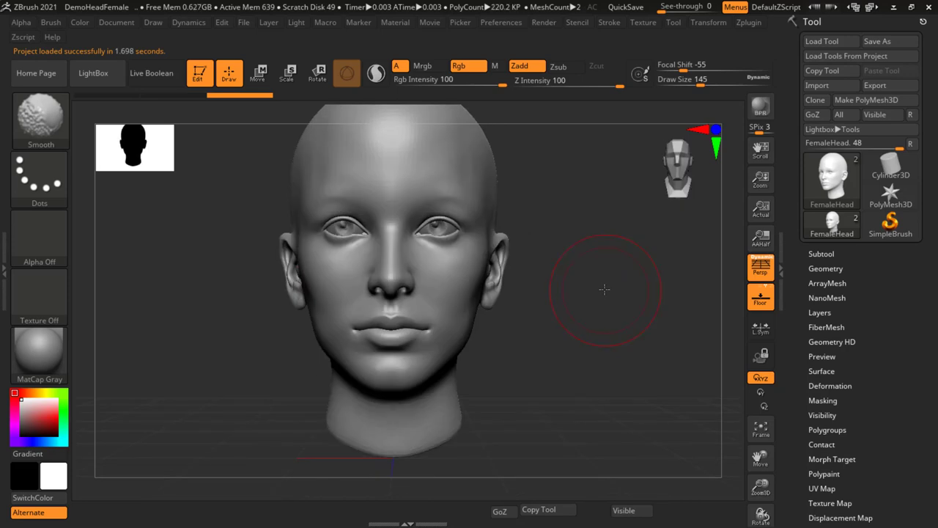
alt+drag(540, 203, 565, 245)
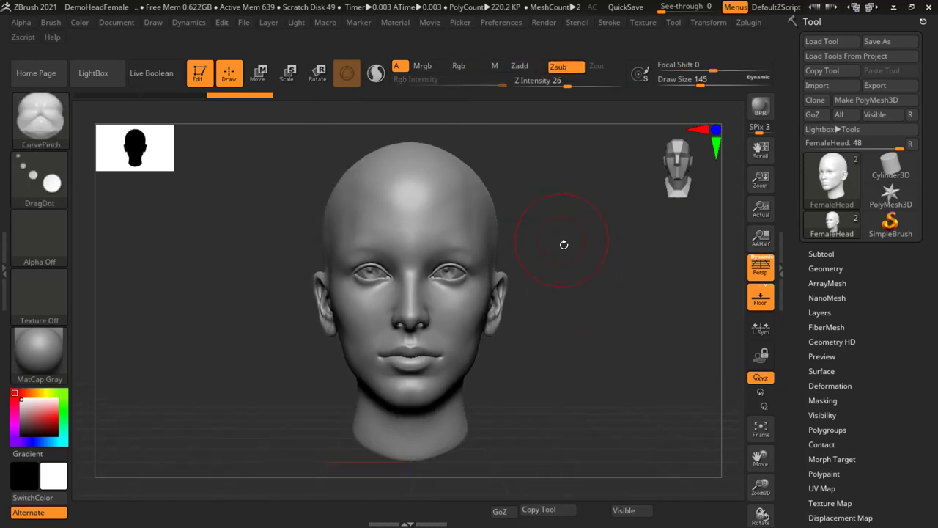
key(s)
drag(440, 176, 419, 185)
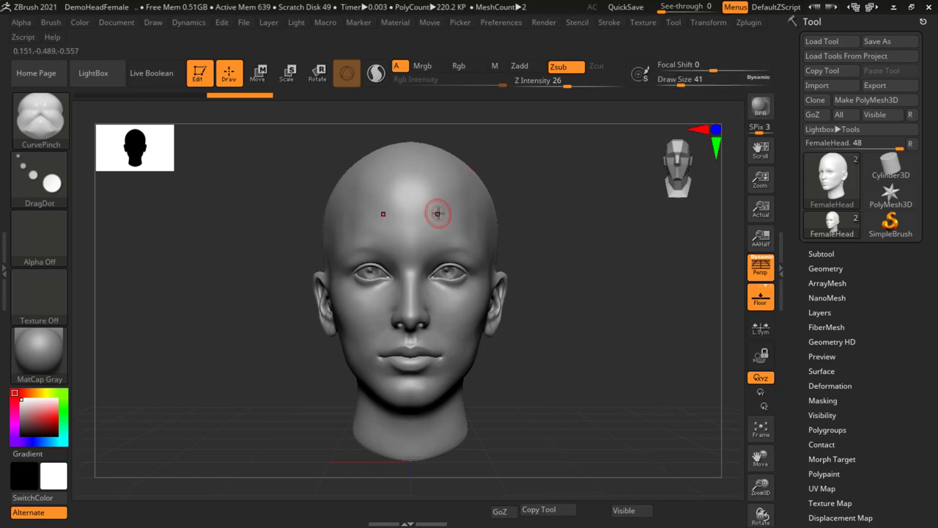
ctrl+right_drag(438, 213, 591, 309)
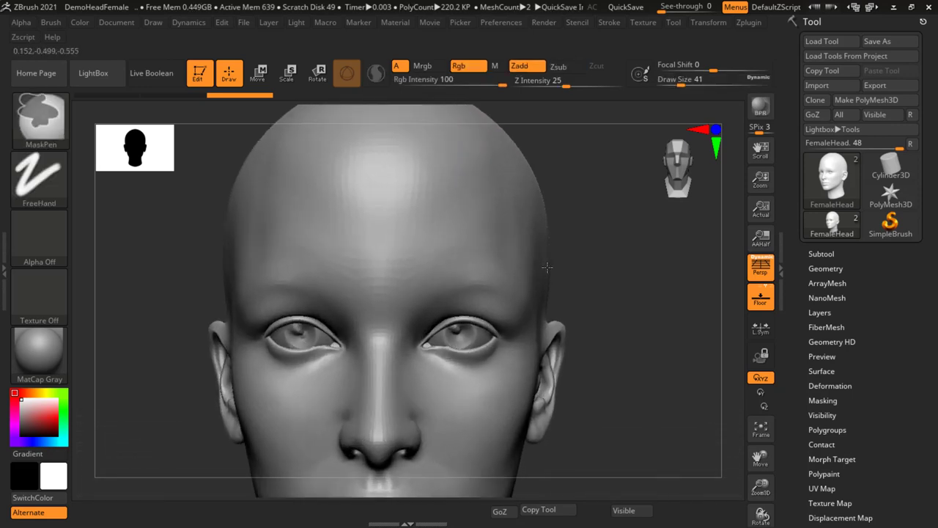
mouse_move(476, 310)
right_down()
mouse_move(377, 268)
mouse_move(512, 175)
mouse_move(352, 253)
right_up()
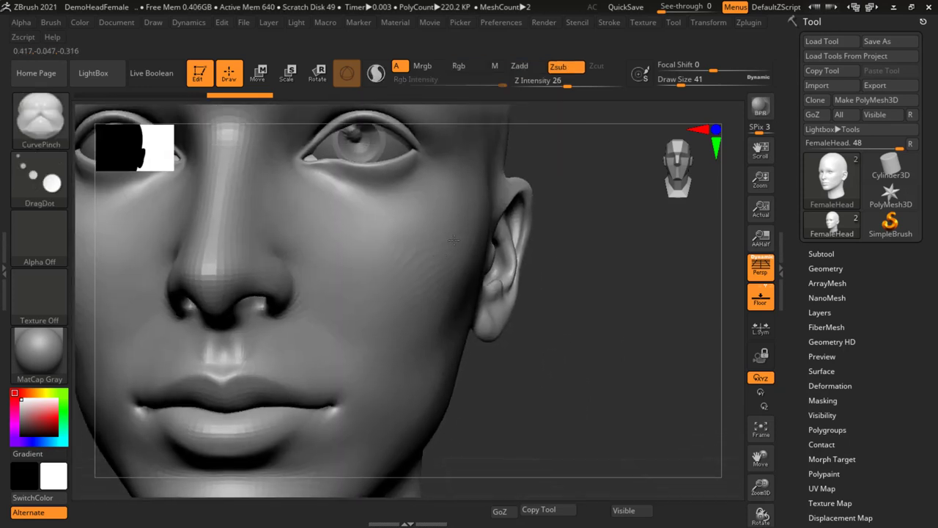
Reduce the brush size to 23 and pinch a curve guide down the cheek
key(s)
drag(352, 253, 337, 222)
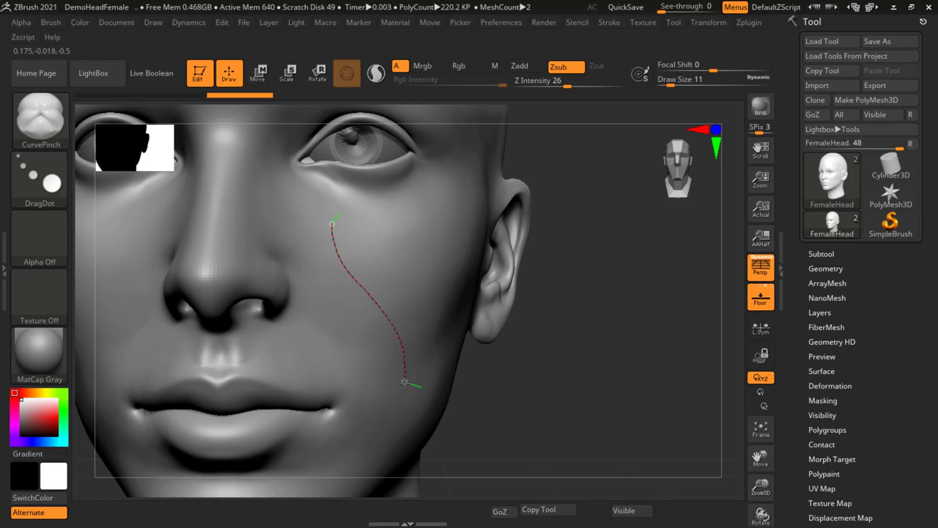
drag(404, 382, 405, 382)
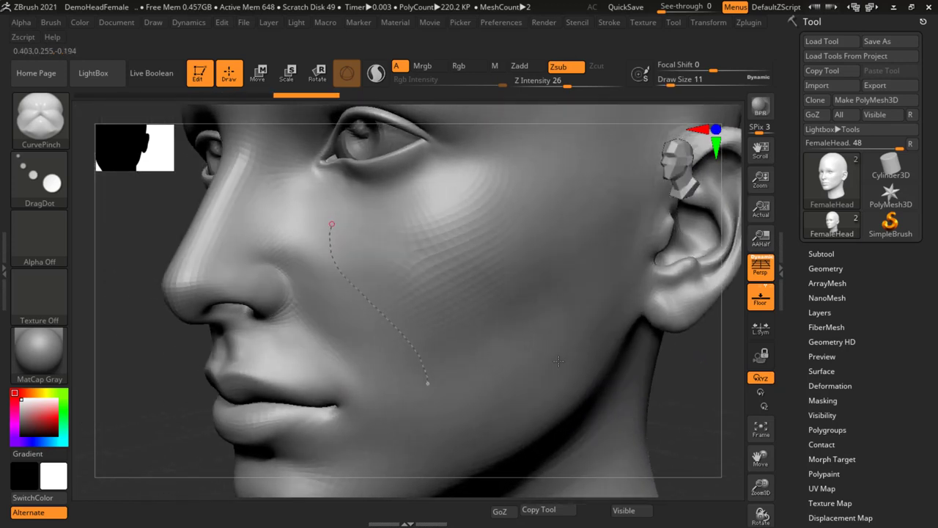
drag(591, 353, 471, 360)
click(385, 320)
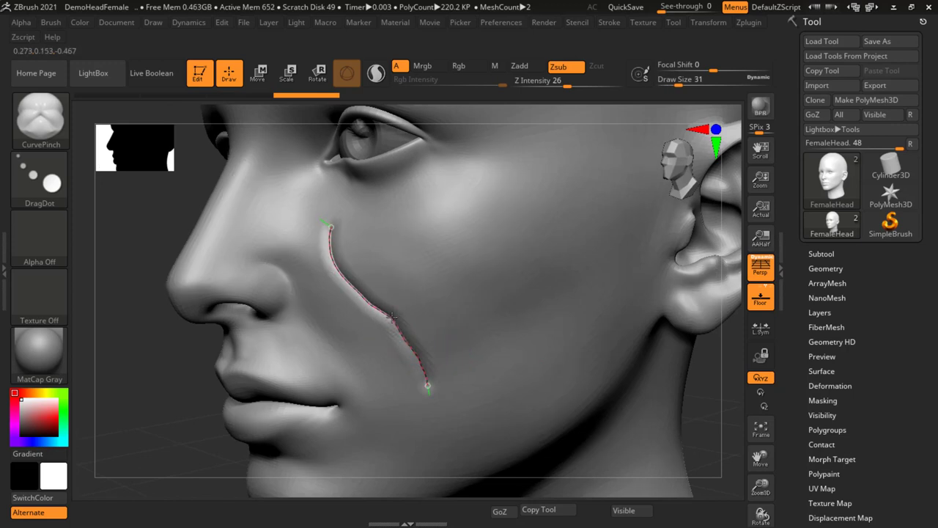
drag(394, 313, 378, 286)
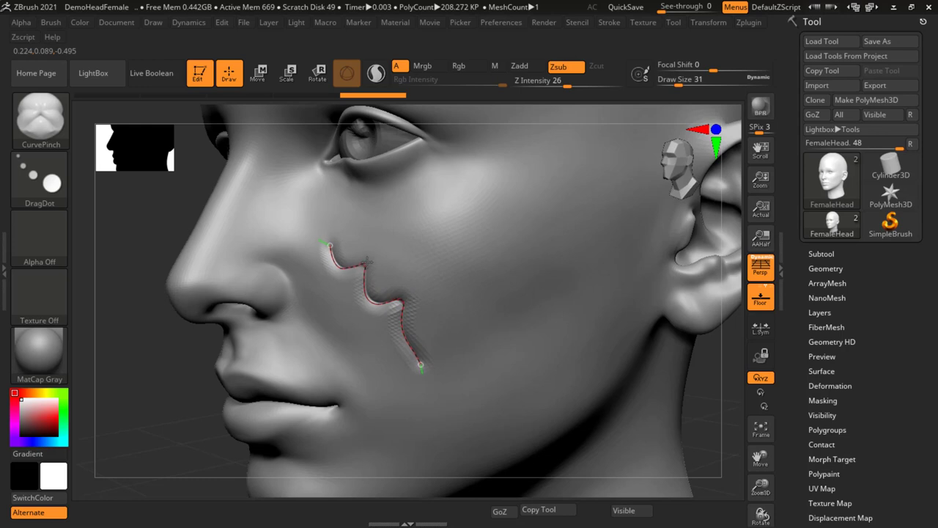
click(424, 328)
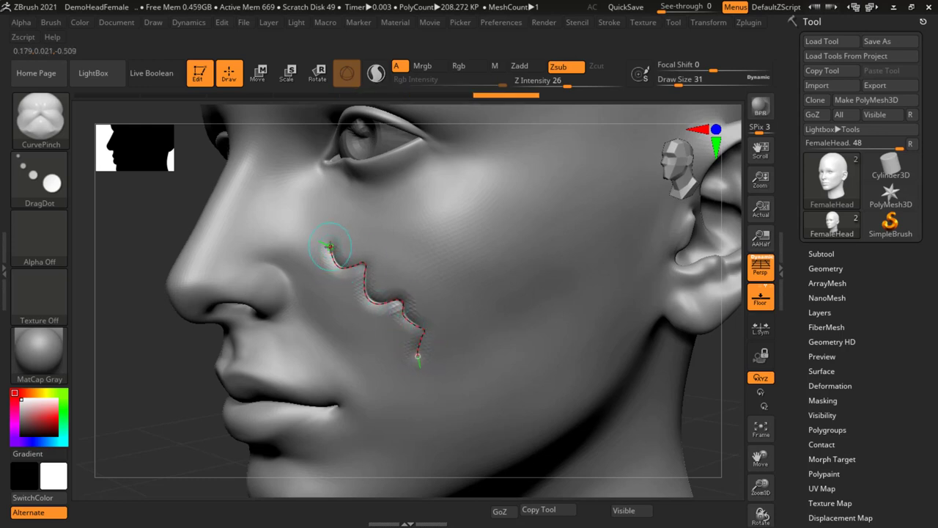
Reshape the curve's bends and ends from below the eye toward the jaw, and reapply the crease
drag(325, 238, 313, 218)
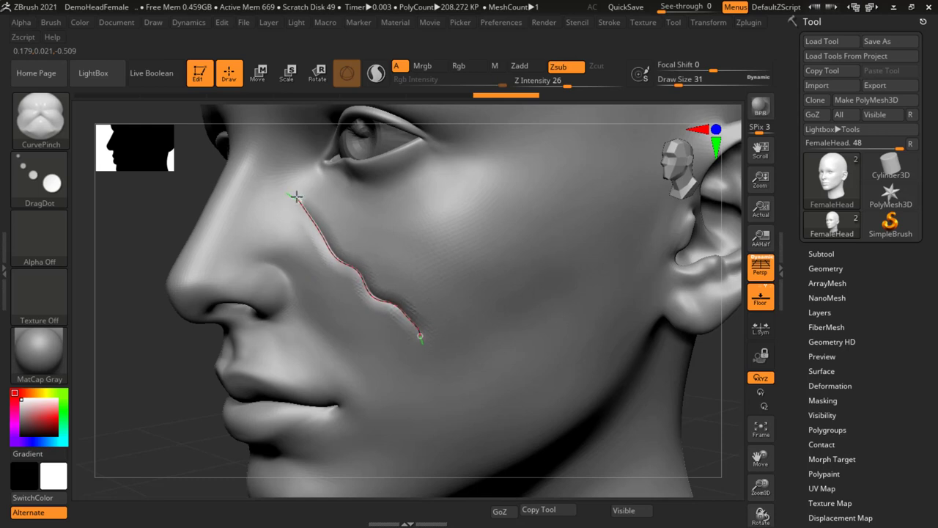
click(318, 227)
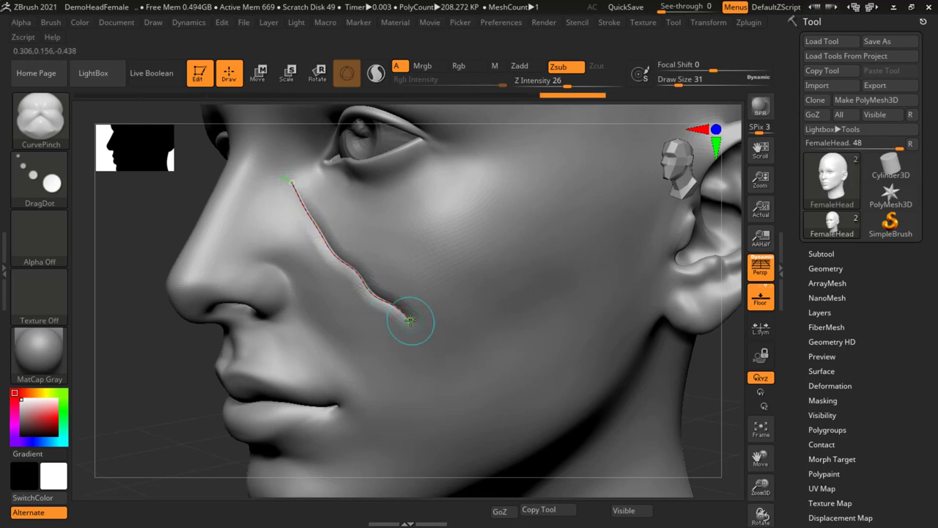
click(422, 377)
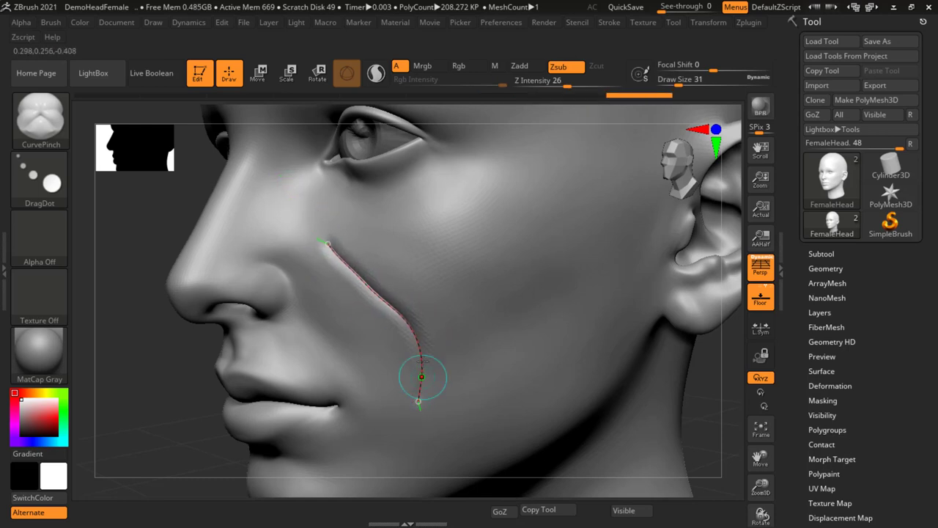
drag(416, 323, 445, 301)
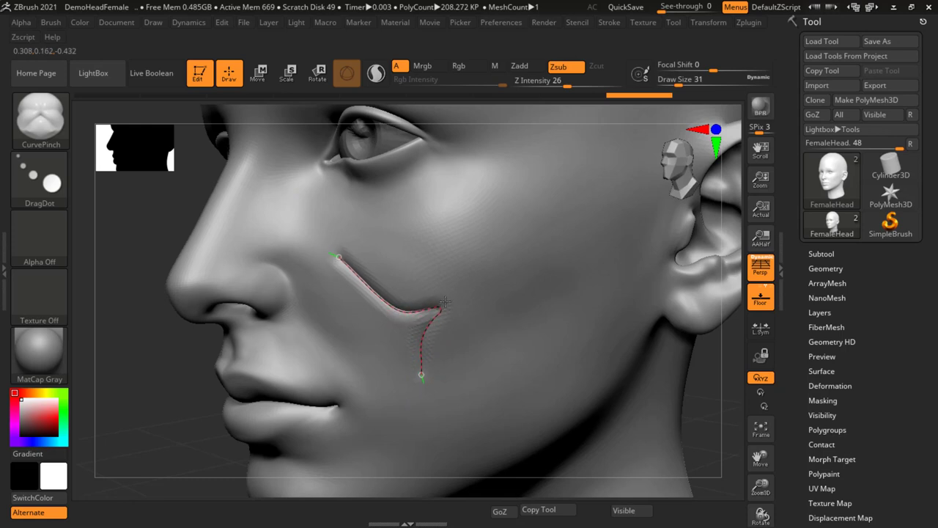
drag(380, 301, 387, 277)
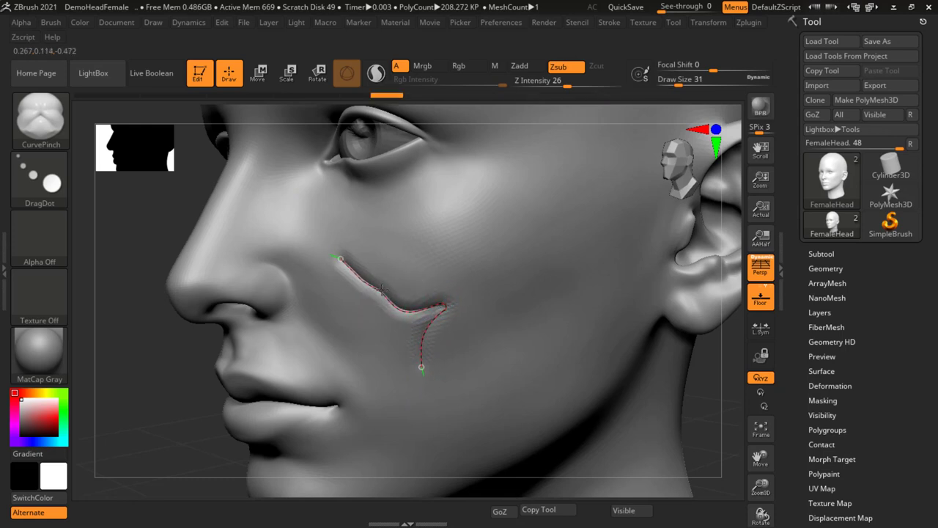
right_drag(499, 360, 559, 358)
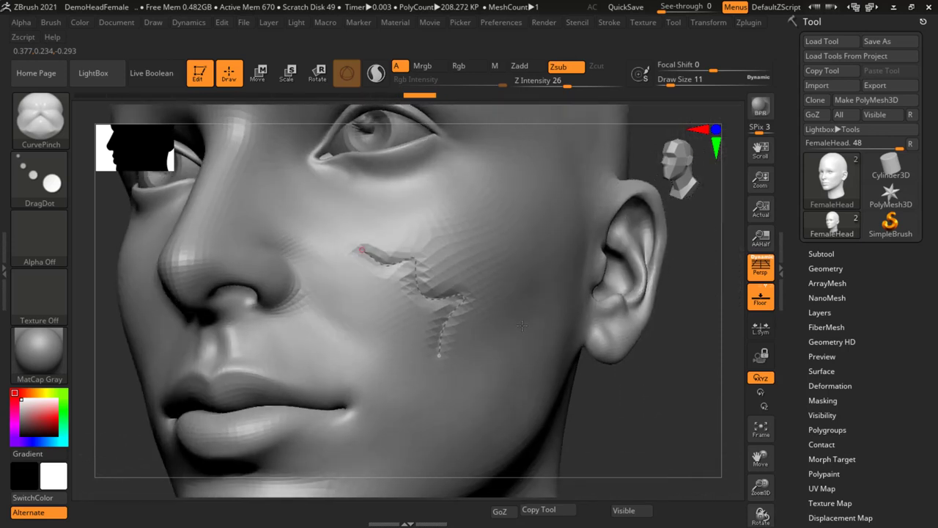
click(444, 357)
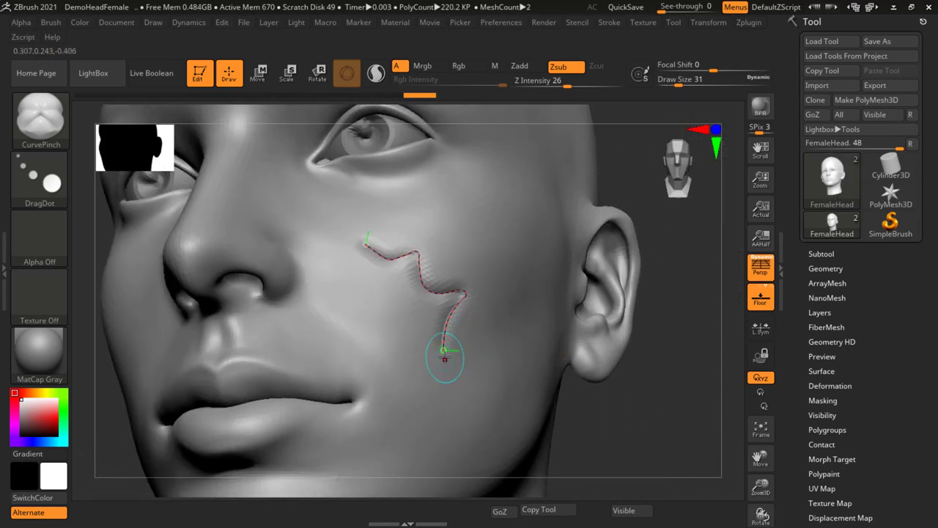
drag(367, 244, 353, 189)
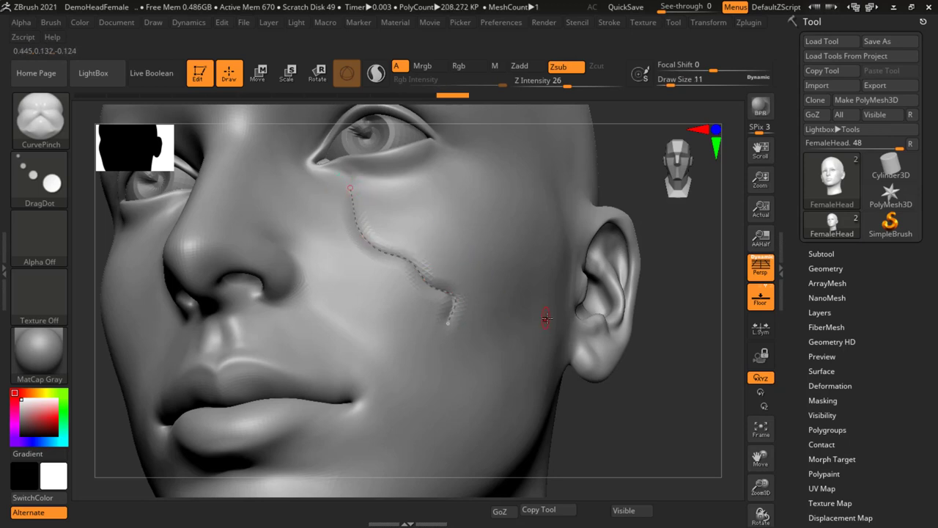
drag(449, 321, 450, 350)
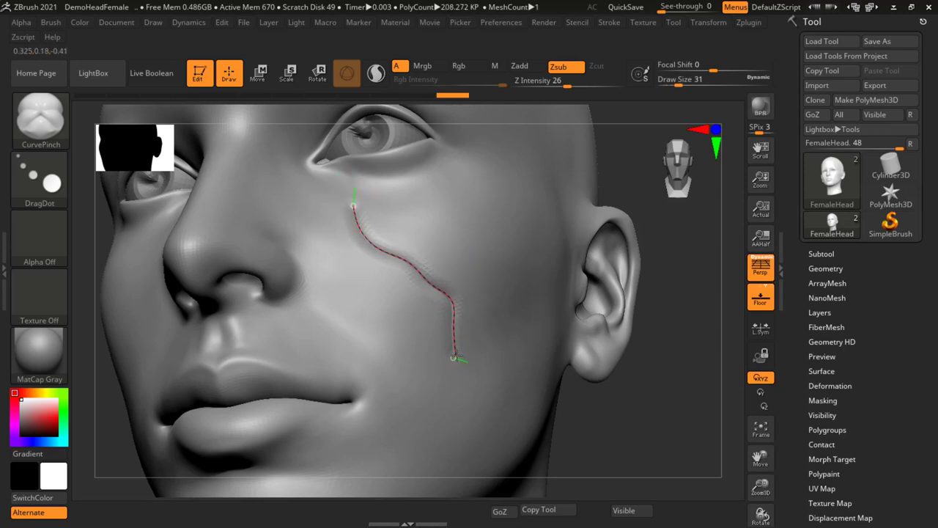
click(454, 357)
right_drag(524, 329, 519, 356)
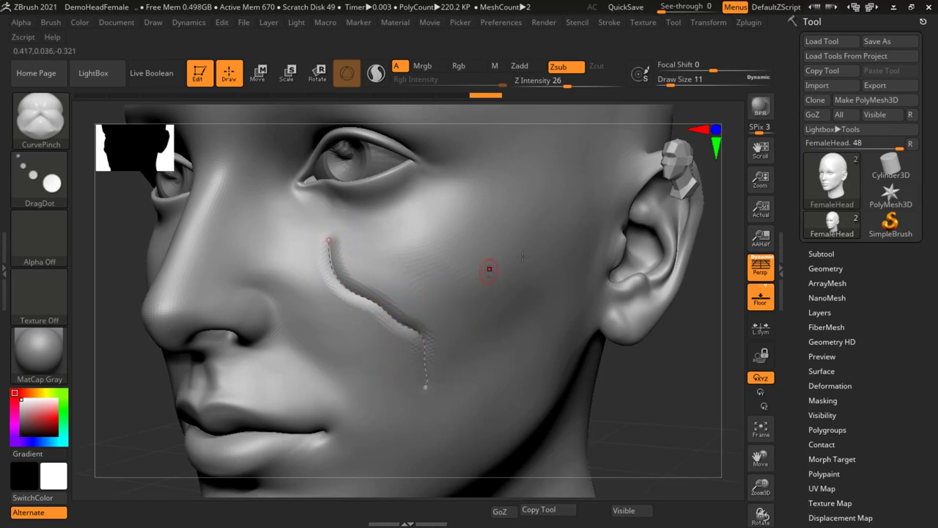
Turn on Curve Bend in the Stroke menu and bend the middle of the crease down-right
click(609, 23)
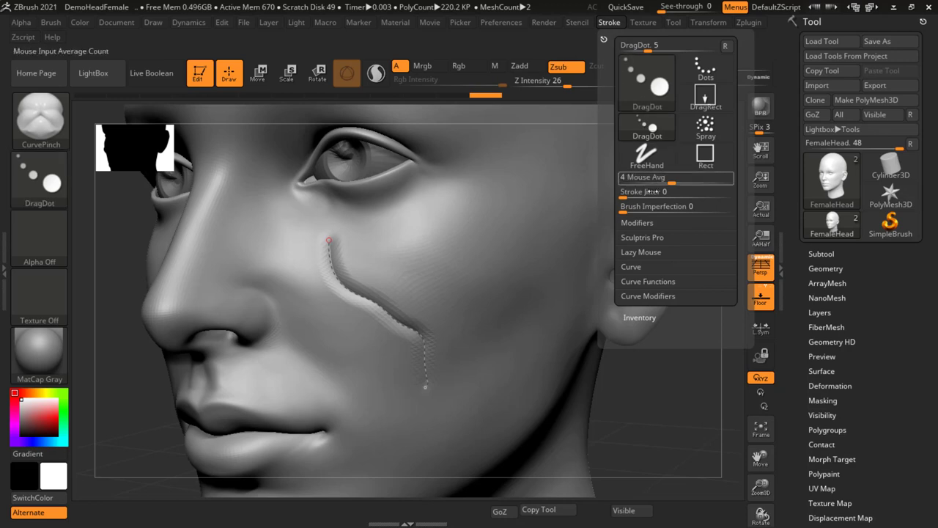
click(632, 267)
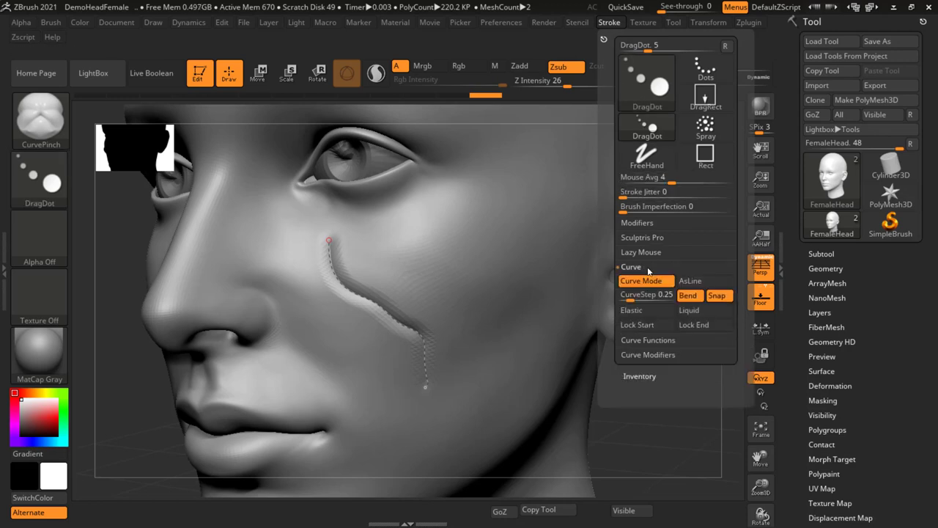
click(692, 298)
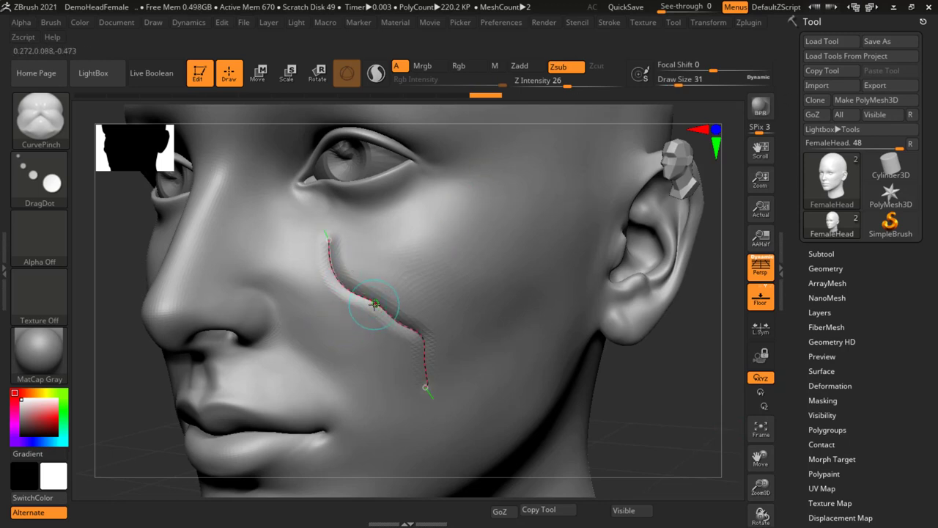
mouse_move(370, 290)
mouse_down()
mouse_move(383, 313)
mouse_move(348, 326)
mouse_move(376, 300)
mouse_move(341, 286)
mouse_up()
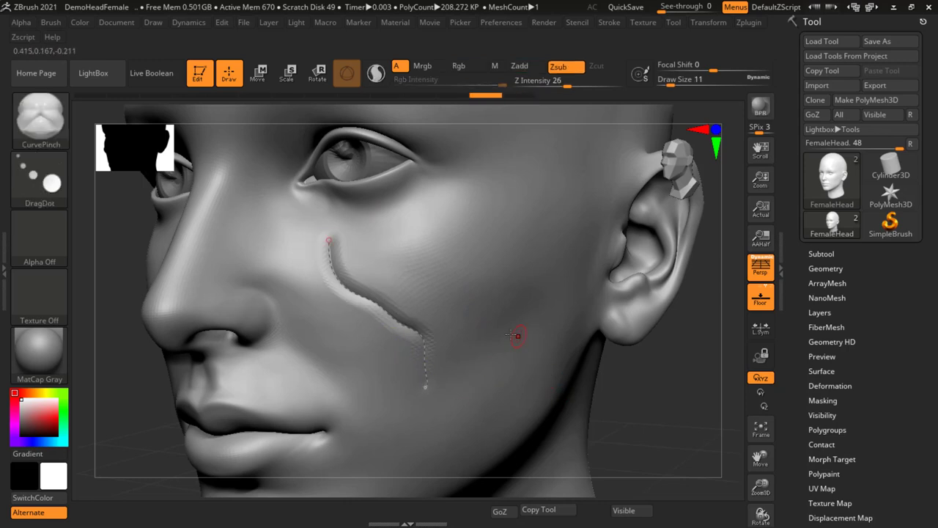
Restore the crease as an editable curve and move it up to start at the inner eye corner
key(ctrl+z)
mouse_move(331, 241)
mouse_down()
mouse_move(308, 208)
mouse_move(322, 250)
mouse_move(272, 184)
mouse_move(308, 210)
mouse_move(293, 193)
mouse_up()
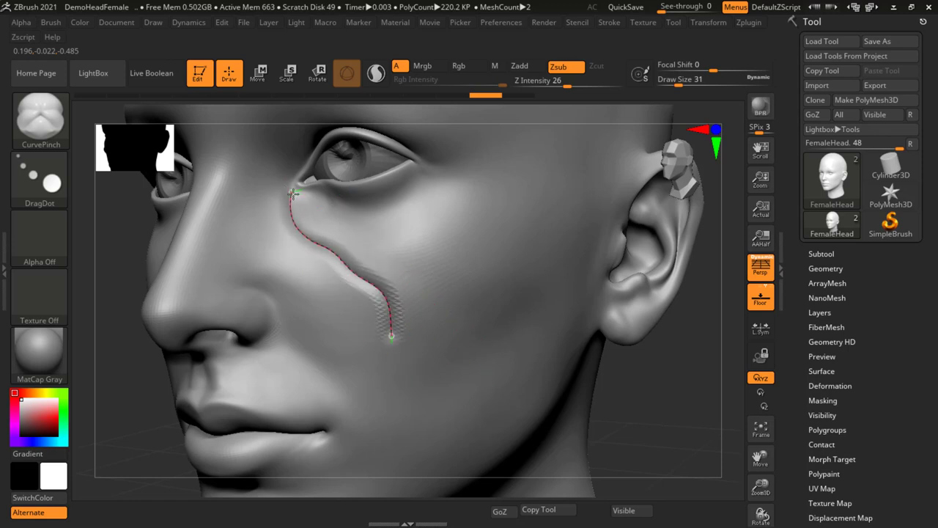
click(611, 22)
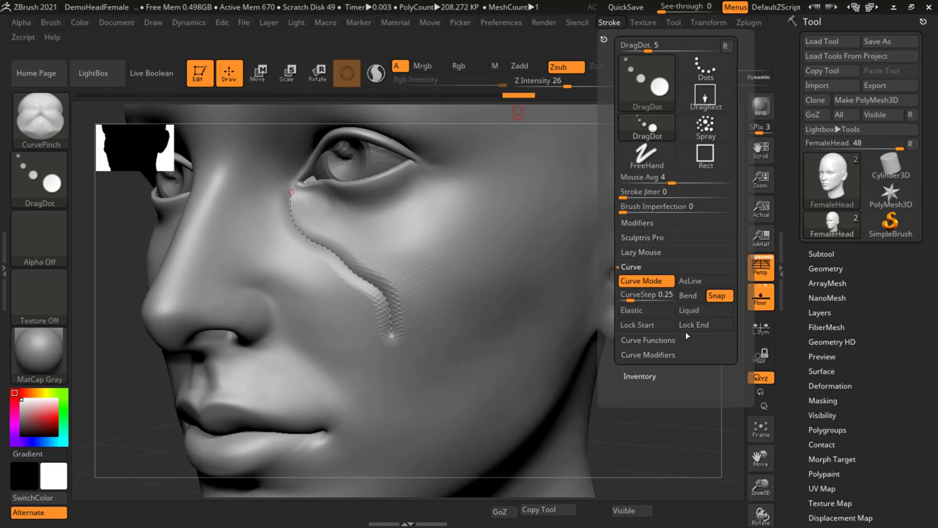
Enable curve bending and reshape the cheek curve into sharp angles running toward the ear
click(683, 297)
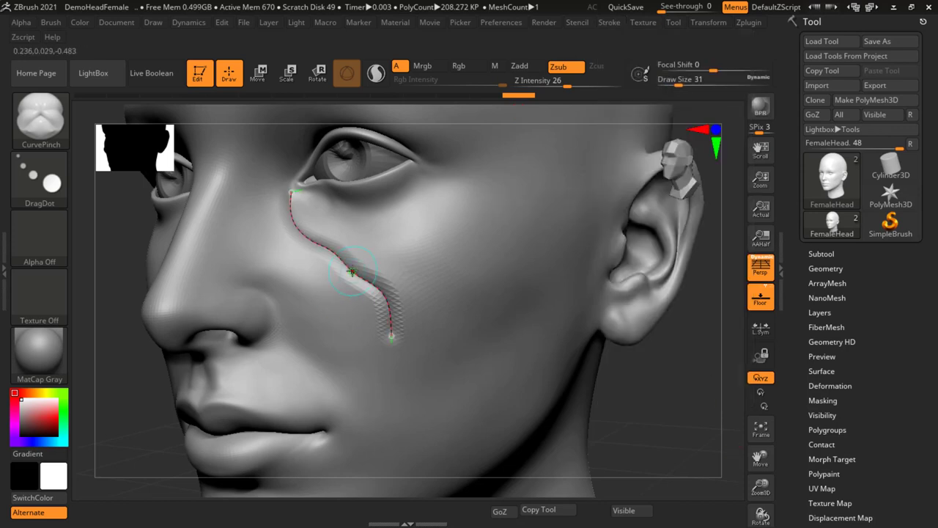
mouse_move(351, 274)
mouse_down()
mouse_move(341, 291)
mouse_move(372, 310)
mouse_up()
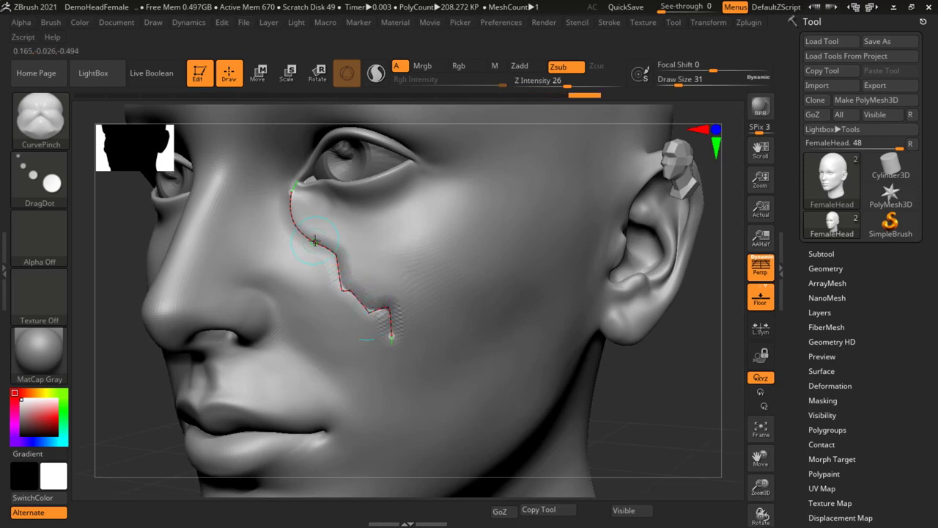
drag(314, 241, 295, 254)
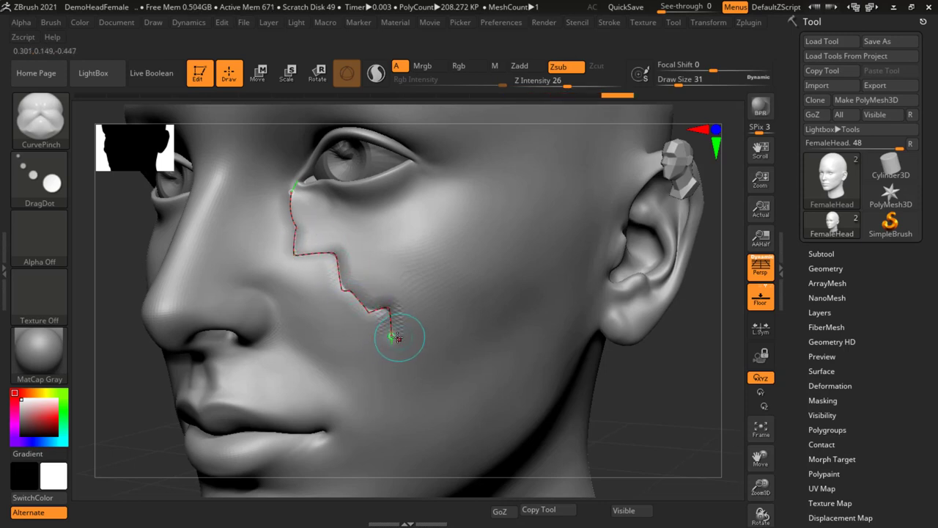
drag(397, 343, 472, 382)
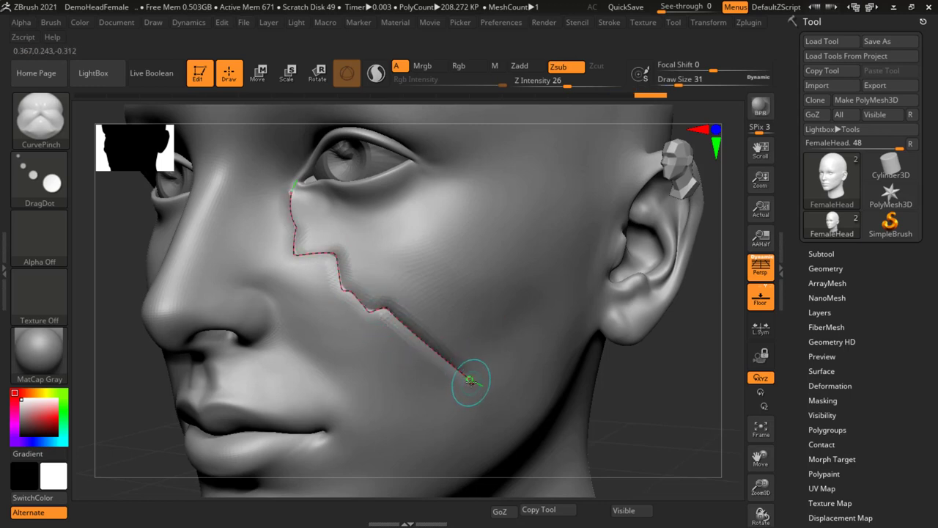
mouse_move(470, 380)
mouse_down()
mouse_move(539, 363)
mouse_move(542, 281)
mouse_move(592, 279)
mouse_move(602, 289)
mouse_up()
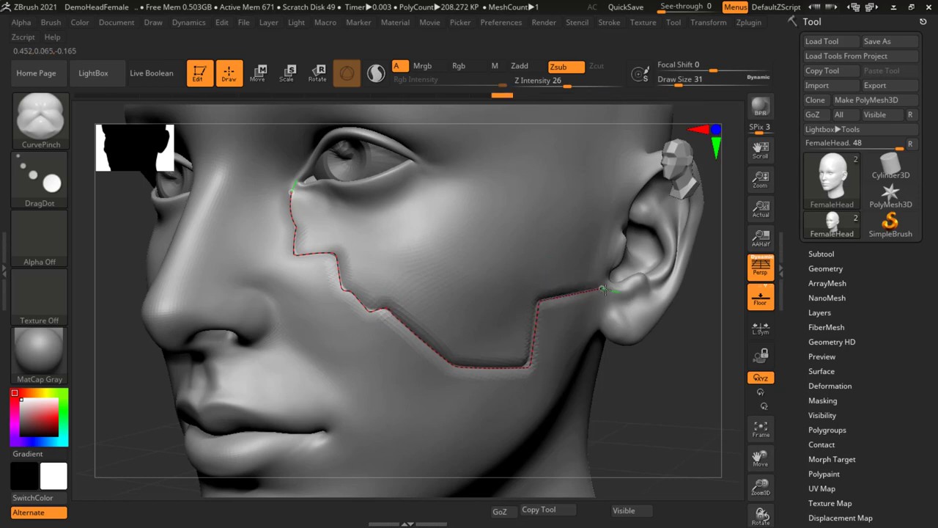
Apply the angular curve as a crease, then undo it back to the smooth curved crease
click(607, 296)
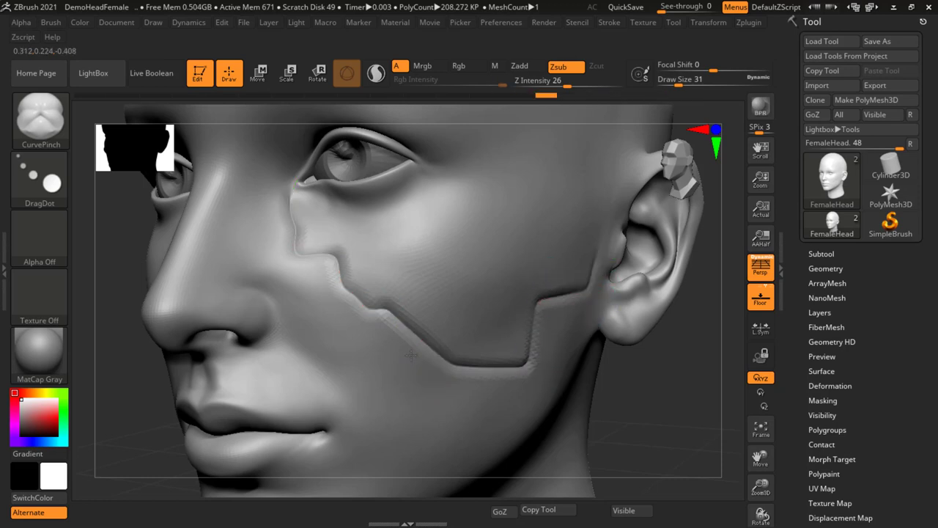
click(448, 361)
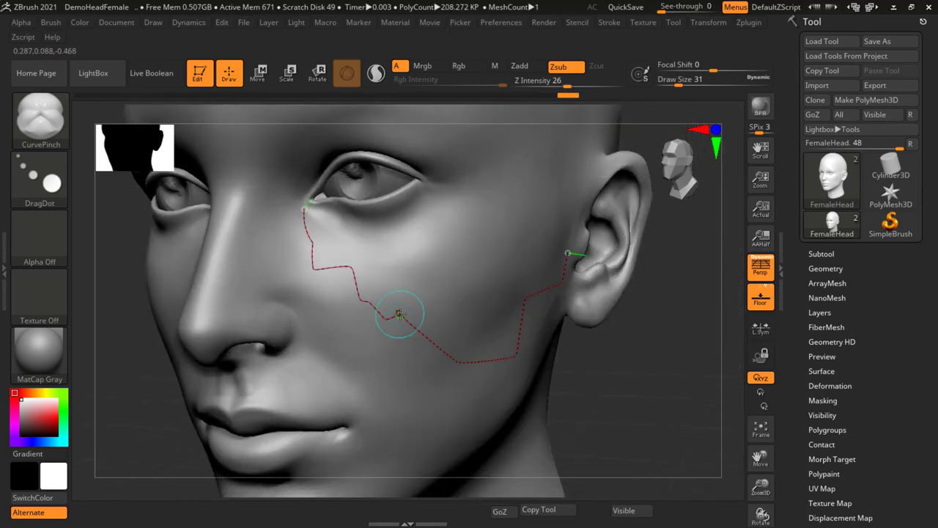
click(425, 341)
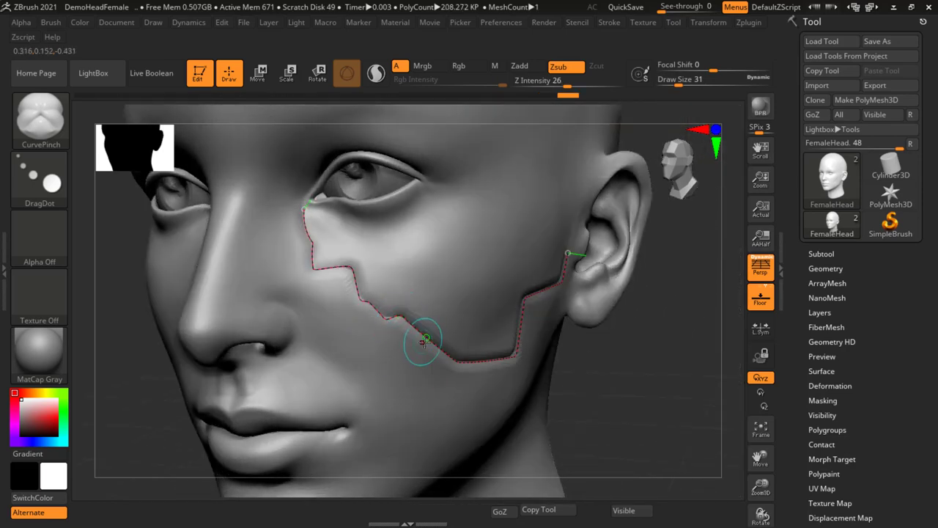
key(ctrl)
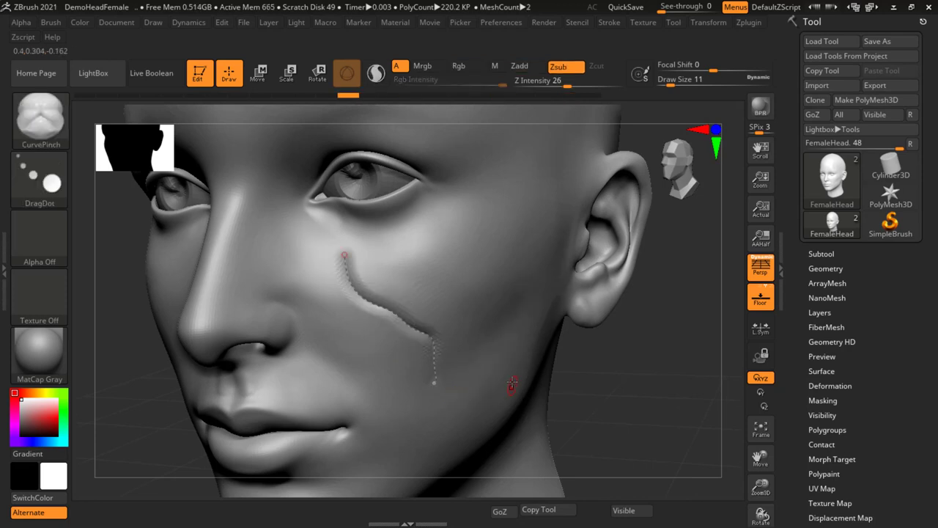
Switch back to the CurvePinch brush and reapply the cheek crease with Z Intensity 40
right_drag(511, 377, 504, 339)
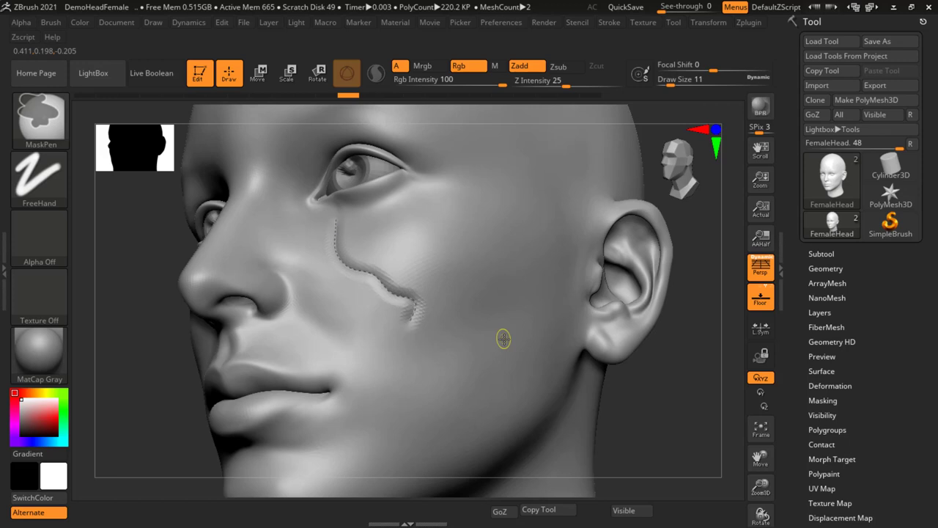
key(b)
key(c)
key(p)
key(u)
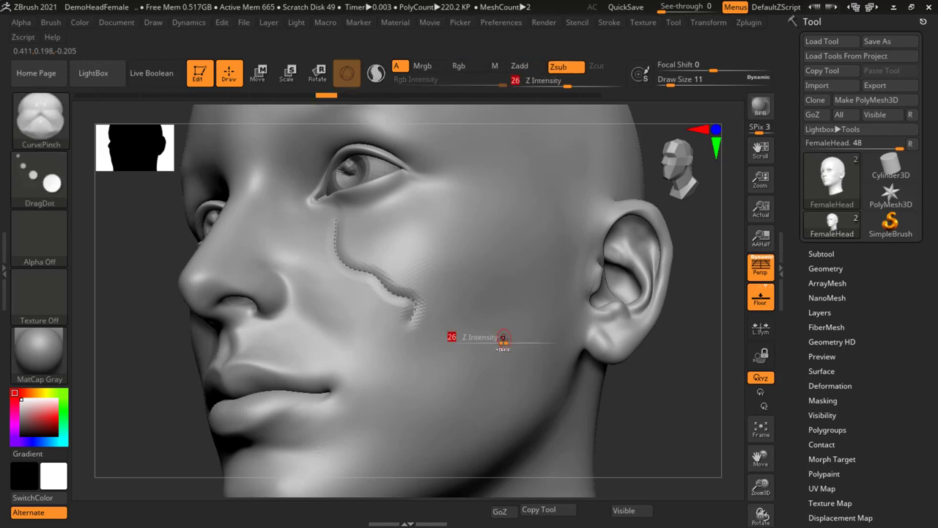
drag(515, 341, 518, 340)
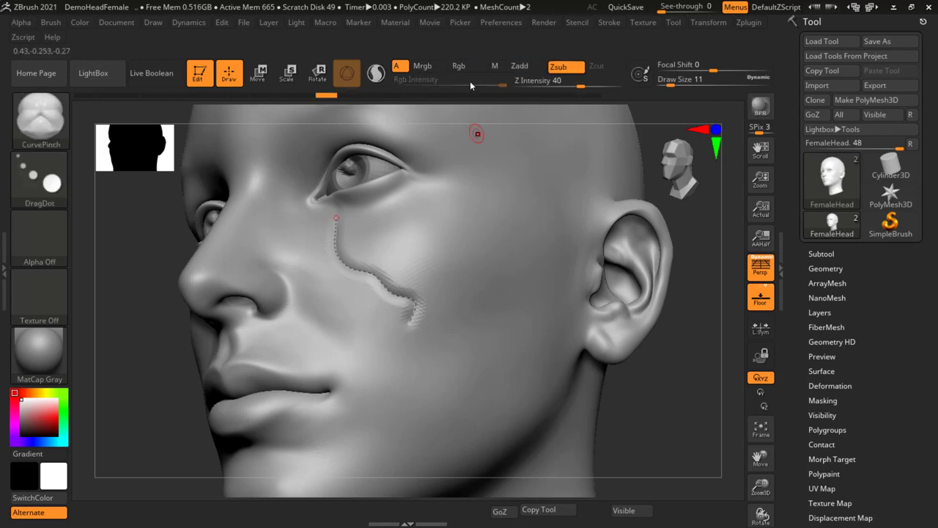
click(385, 282)
Reapply the crease at draw size 31, undo it as too deep, then reapply at size 14
key(s)
drag(629, 404, 635, 405)
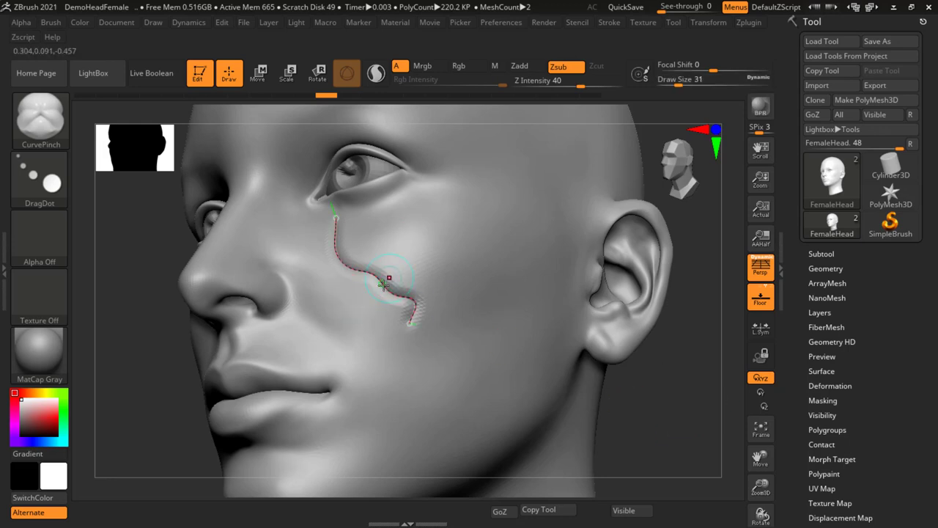
click(385, 283)
drag(440, 312, 492, 316)
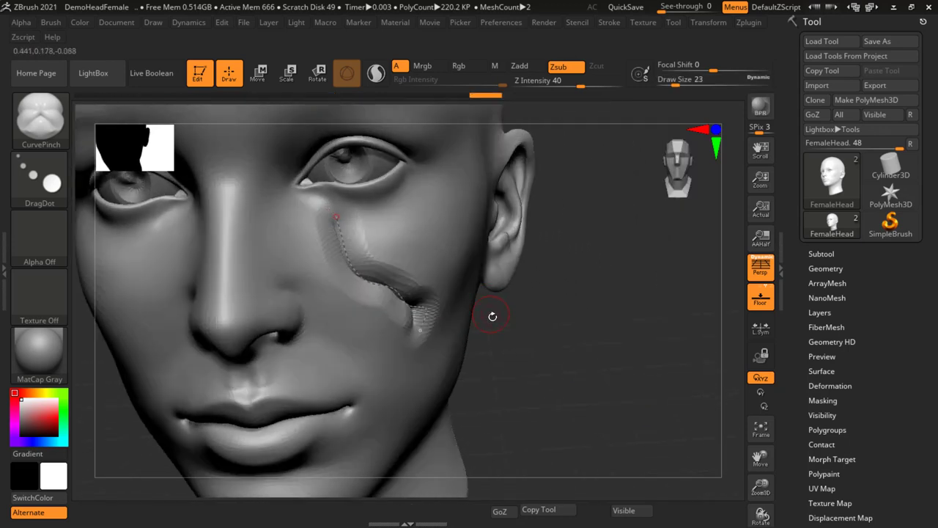
key(ctrl+z)
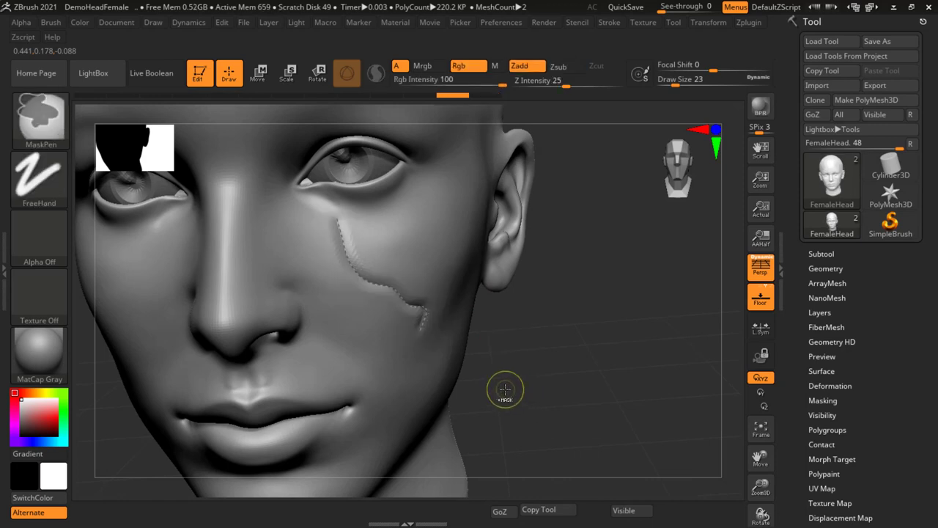
key(s)
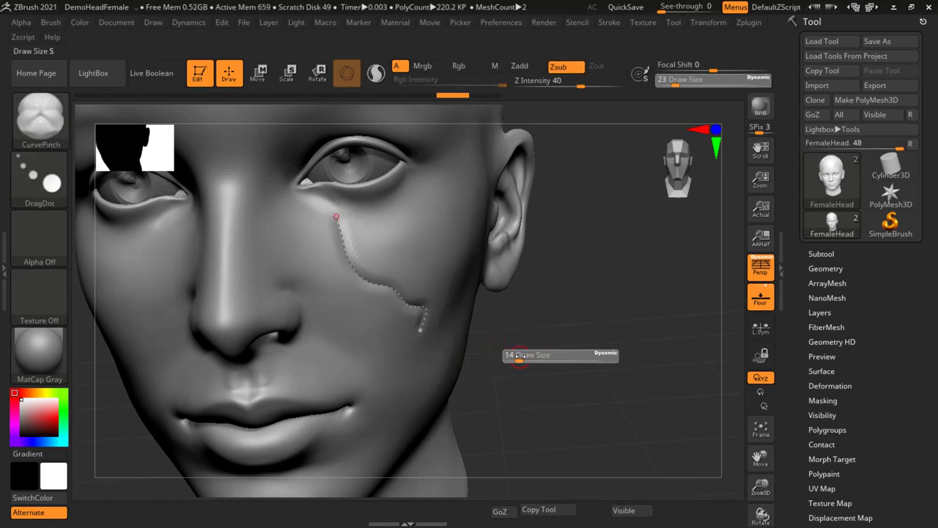
click(387, 283)
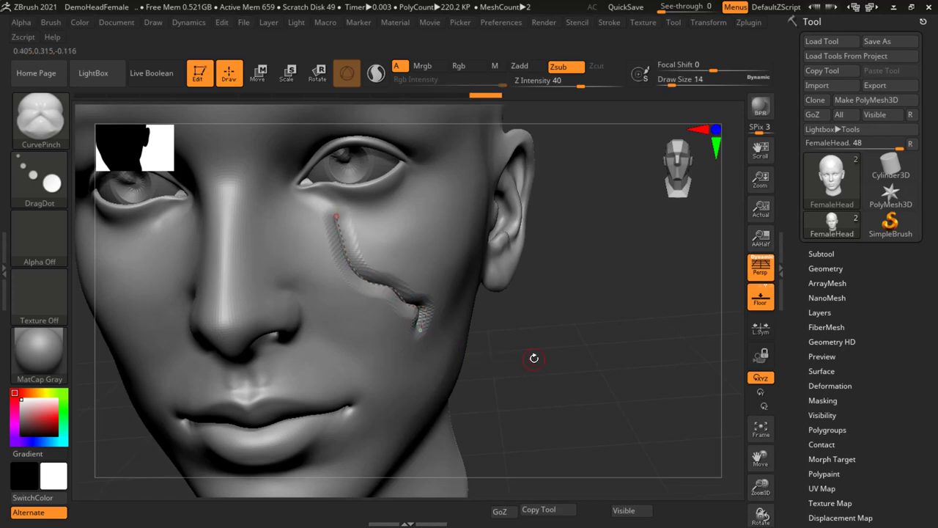
drag(534, 358, 513, 330)
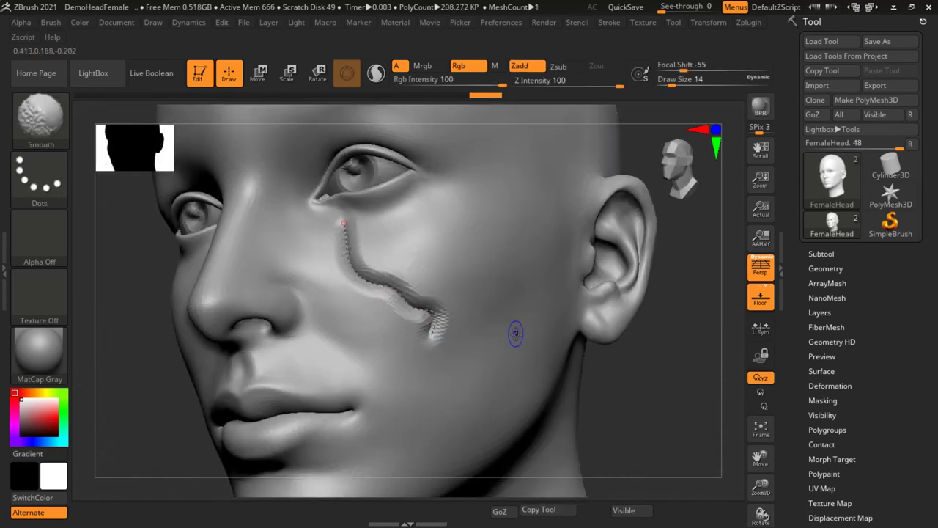
Set the brush size to 22 and smooth the pinched crease just below the eye
scroll(352, 297, up, 5)
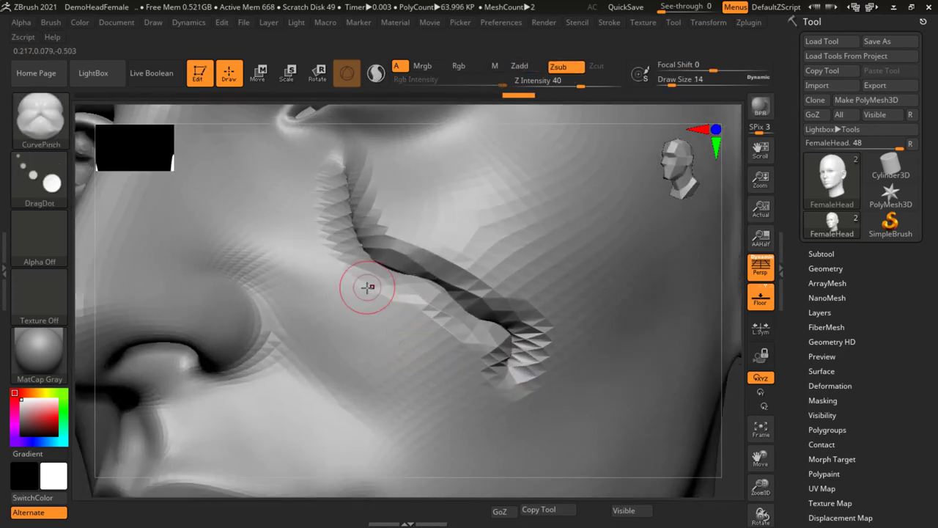
scroll(367, 287, down, 5)
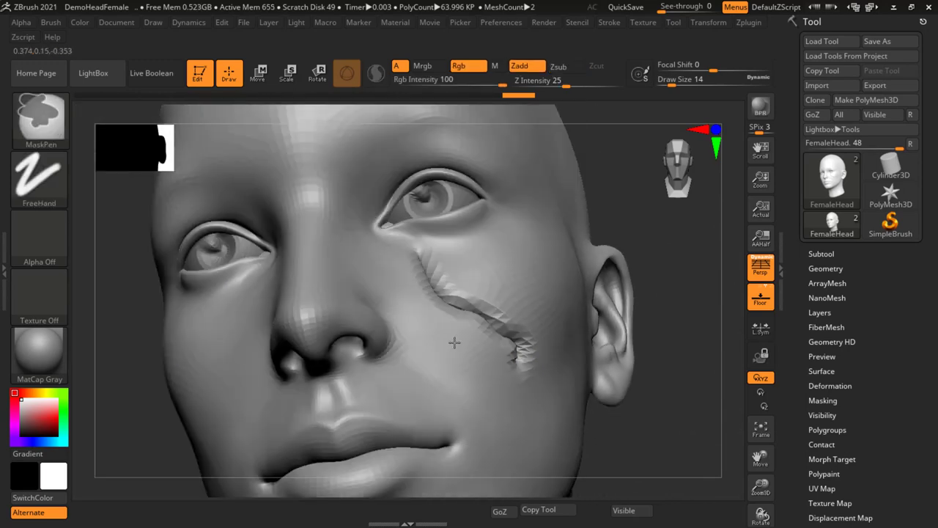
right_drag(454, 342, 454, 327)
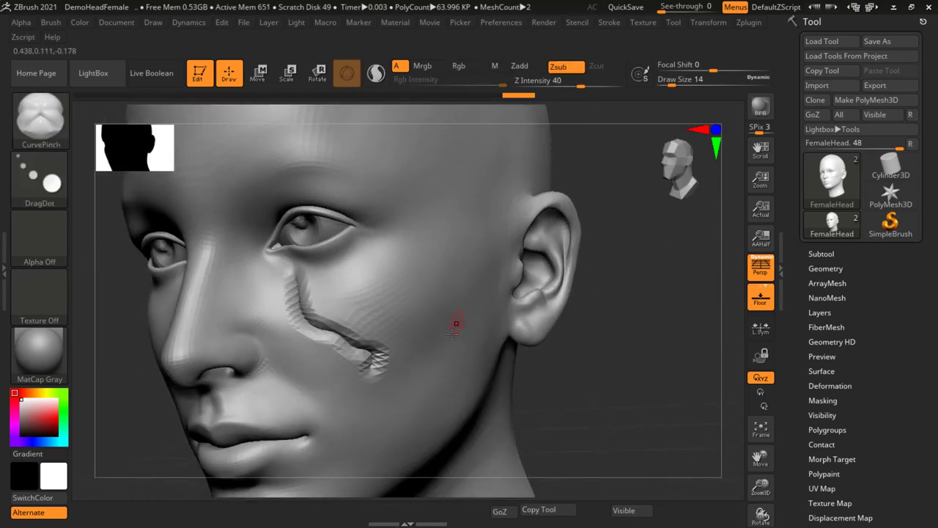
scroll(425, 310, up, 2)
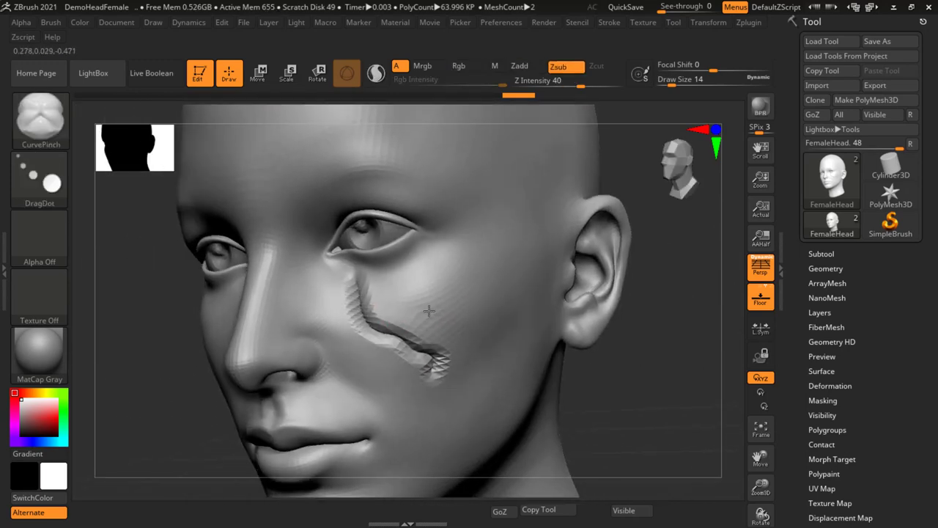
scroll(373, 272, up, 2)
scroll(416, 302, up, 2)
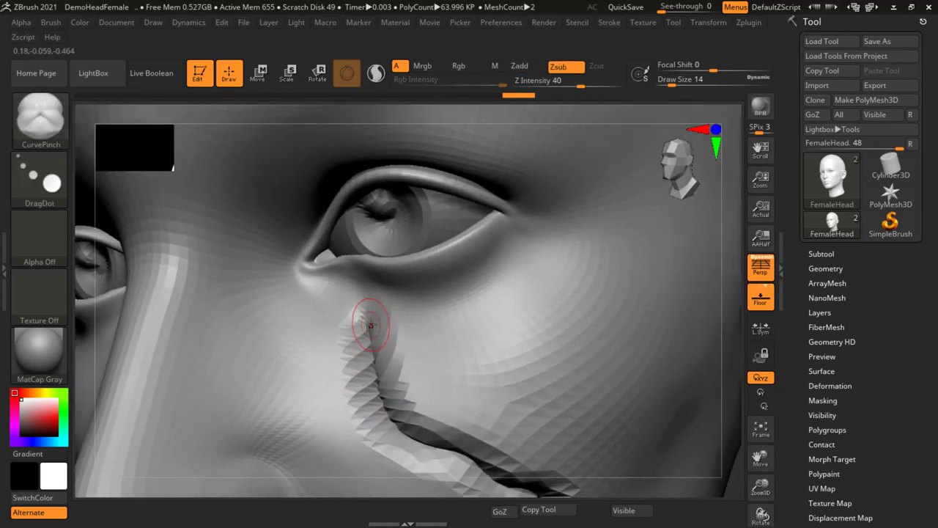
key(s)
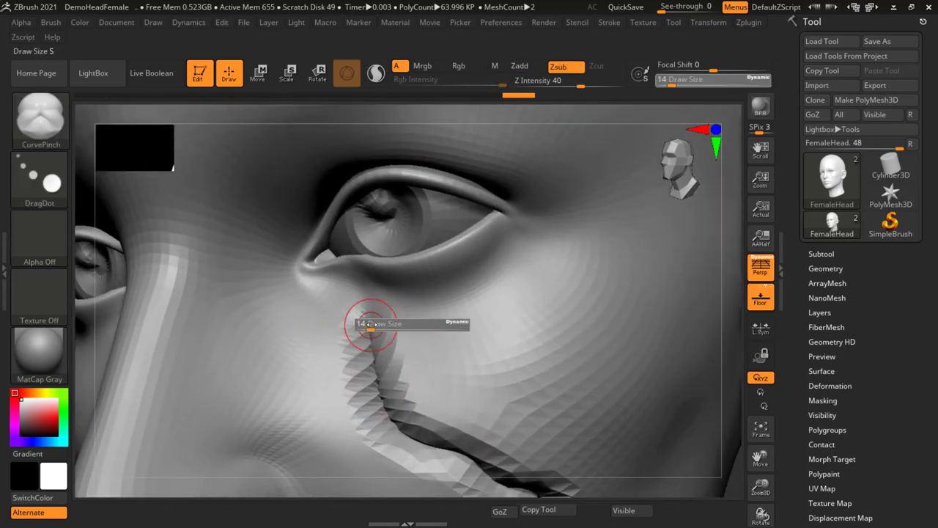
drag(370, 325, 374, 327)
key(shift)
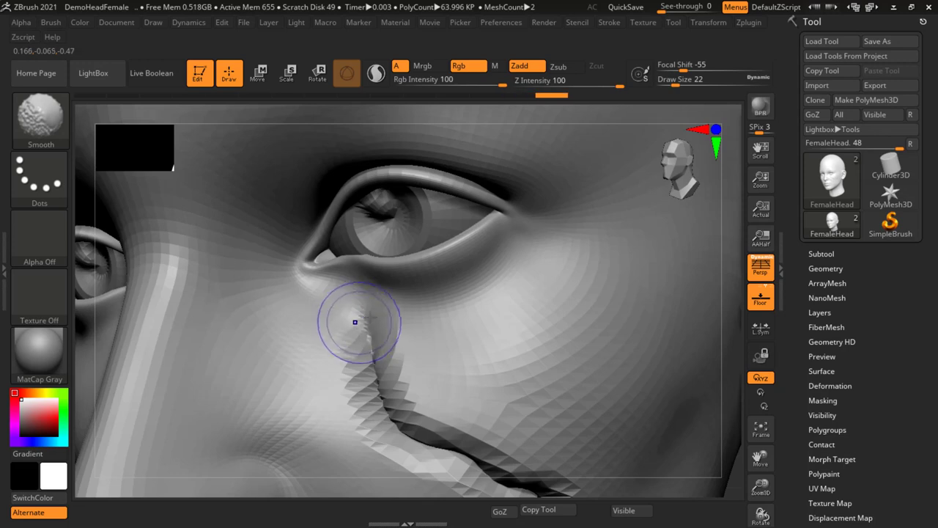
mouse_move(339, 343)
shift+mouse_down()
mouse_move(325, 345)
mouse_move(346, 366)
mouse_move(325, 325)
mouse_move(386, 342)
mouse_move(419, 393)
mouse_move(388, 398)
mouse_move(360, 425)
shift+mouse_up()
Smooth the dark fold along the cheek crease and its spiky lower end
mouse_move(478, 446)
right_down()
mouse_move(389, 339)
mouse_move(310, 299)
right_up()
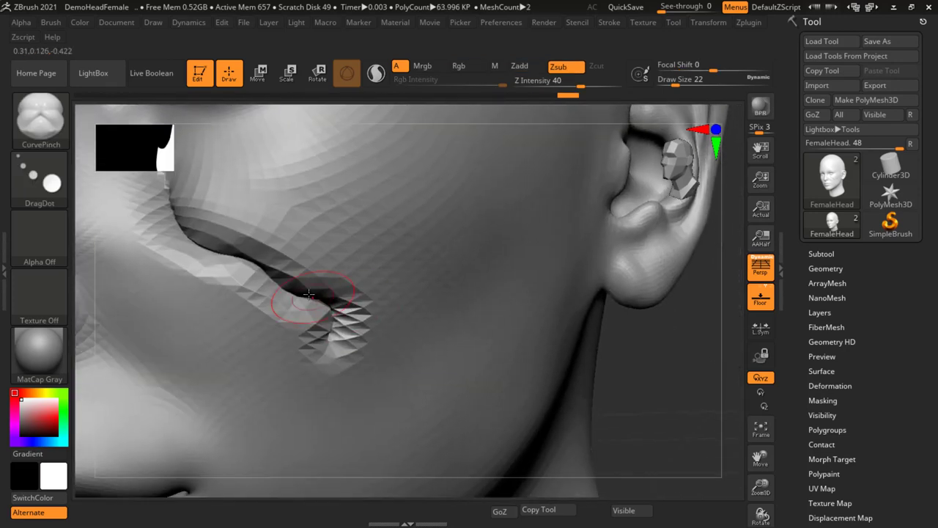
key(shift)
mouse_move(300, 250)
shift+mouse_down()
mouse_move(247, 298)
mouse_move(156, 247)
shift+mouse_up()
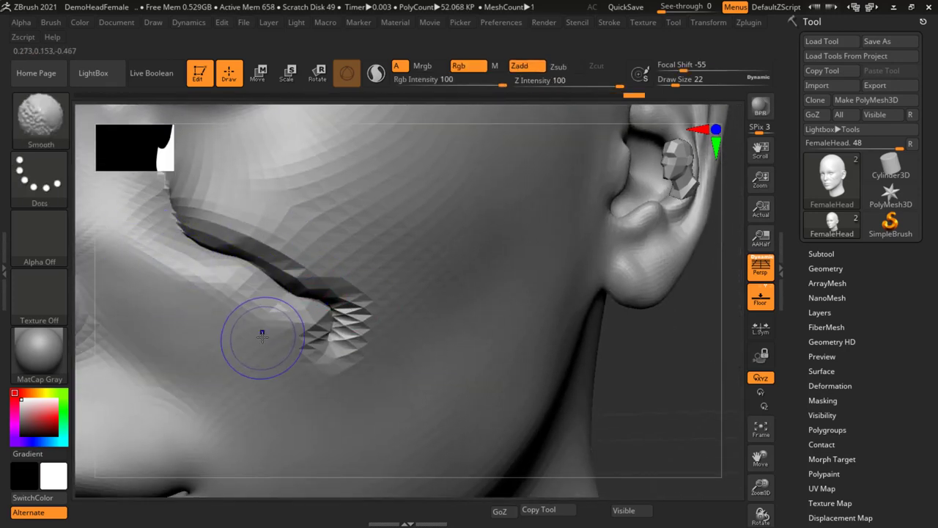
mouse_move(266, 357)
shift+mouse_down()
mouse_move(318, 346)
mouse_move(377, 318)
mouse_move(383, 293)
mouse_move(345, 359)
mouse_move(303, 335)
mouse_move(325, 325)
mouse_move(335, 291)
mouse_move(241, 220)
shift+mouse_up()
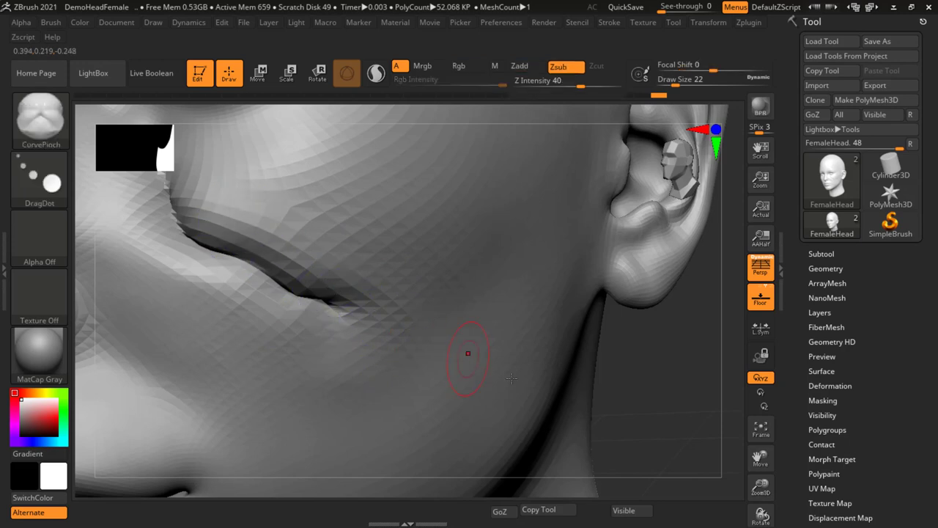
Set draw size 9 and carve a diagonal CurvePinch groove across the upper forehead
key(f)
drag(506, 396, 545, 375)
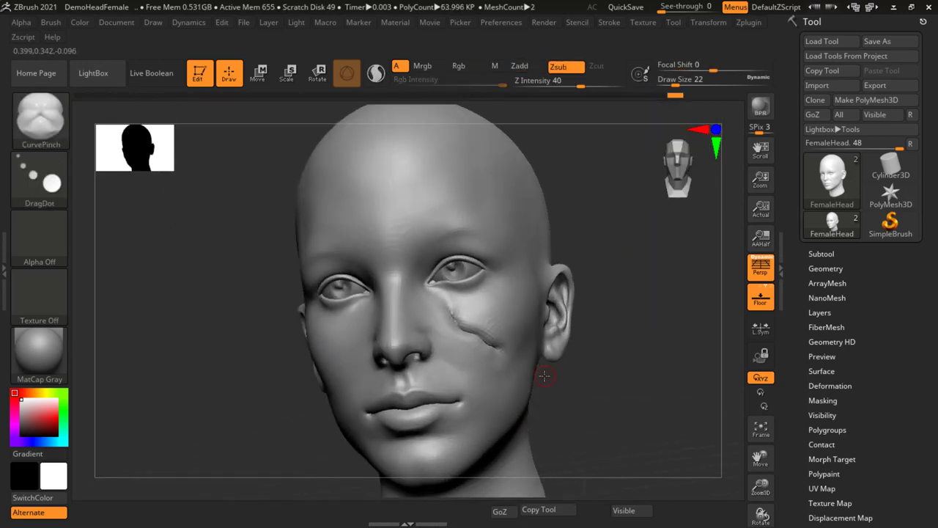
mouse_move(634, 382)
shift+mouse_down()
mouse_move(605, 235)
mouse_move(612, 250)
mouse_move(551, 282)
shift+mouse_up()
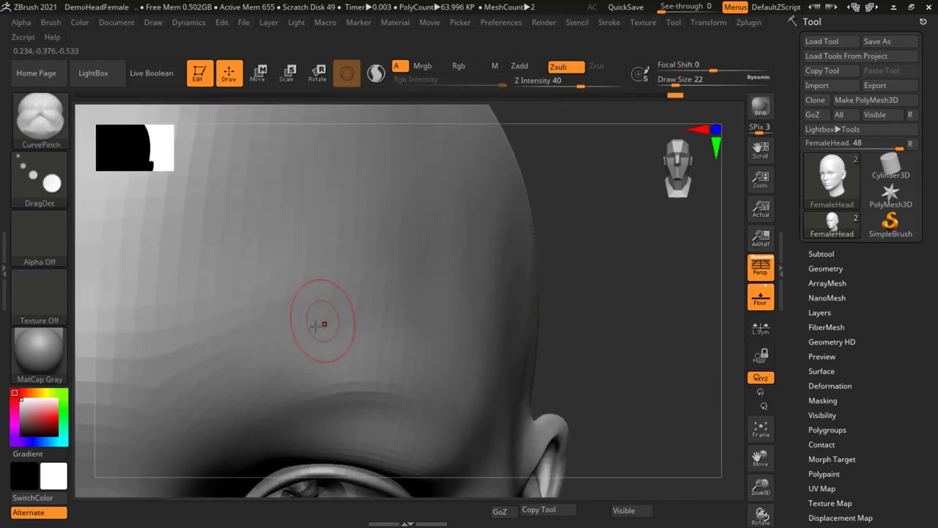
key(s)
drag(287, 315, 282, 316)
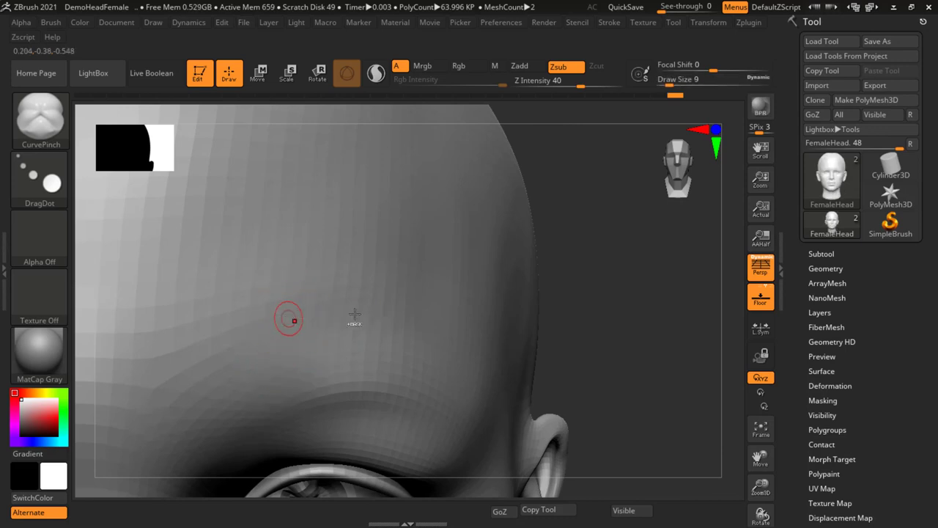
alt+drag(352, 318, 301, 310)
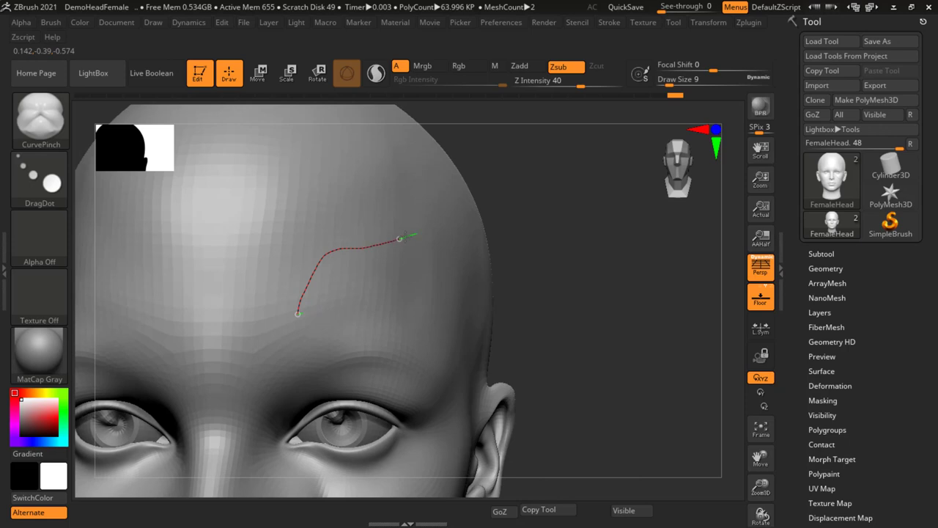
ctrl+right_drag(502, 293, 450, 289)
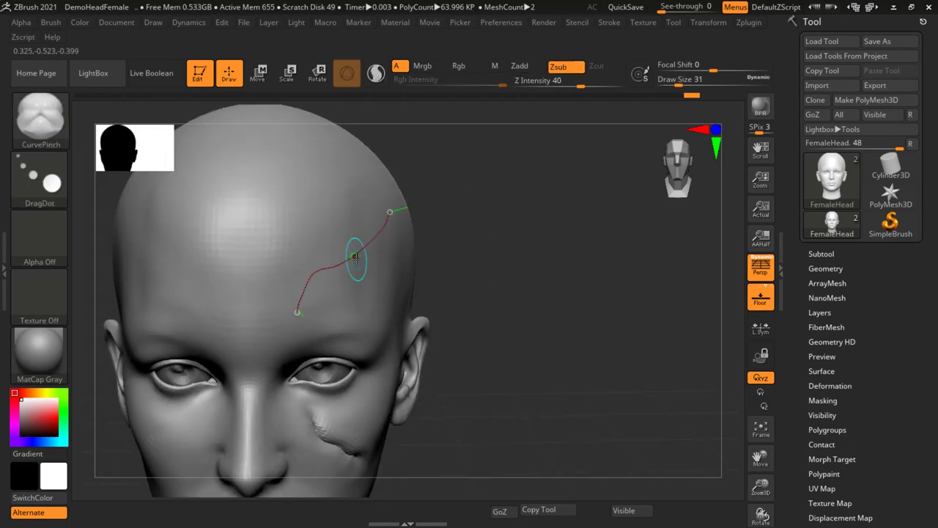
click(355, 257)
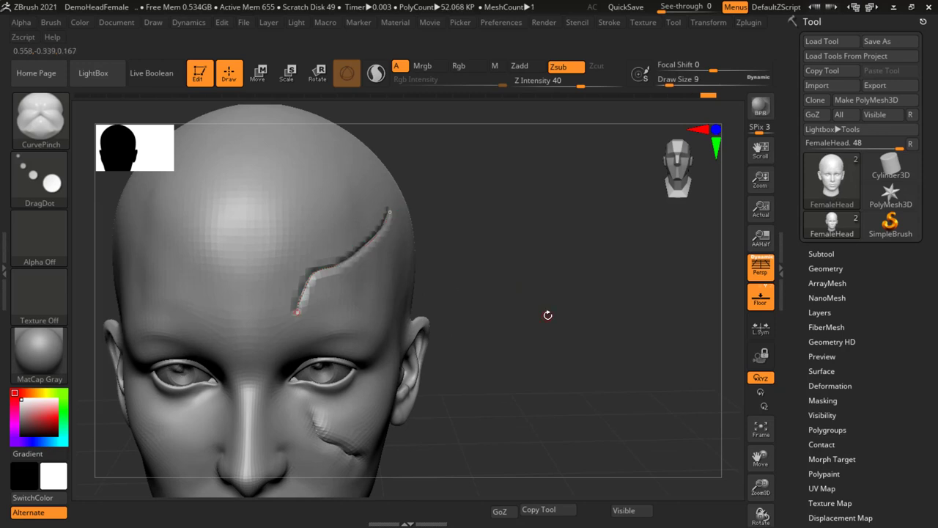
key(ctrl+z)
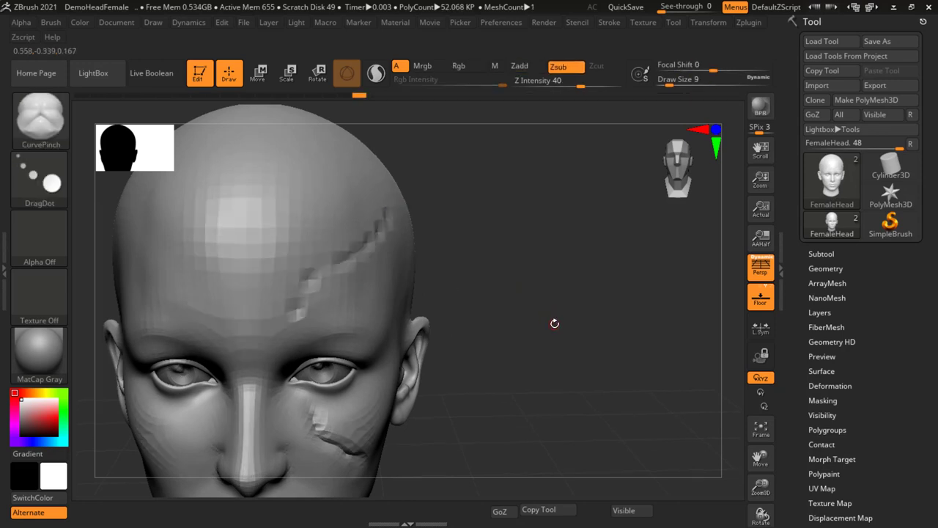
Step the head up to its highest subdivision level (845.016 KP) and zoom onto the forehead groove
key(ctrl+d)
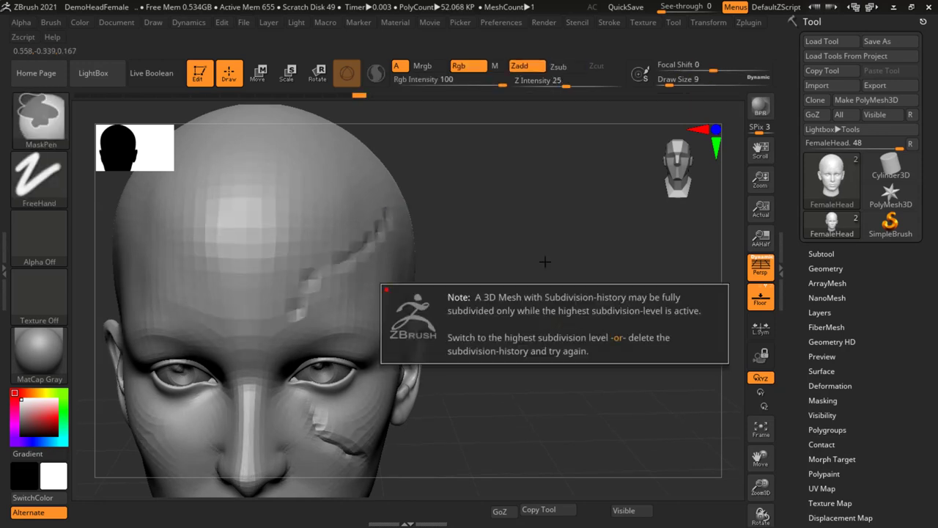
key(ctrl+d)
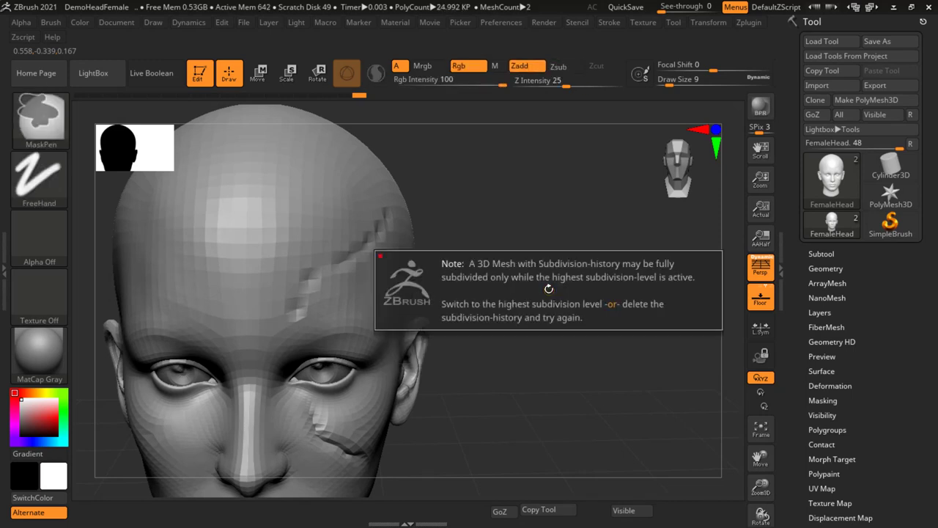
key(d)
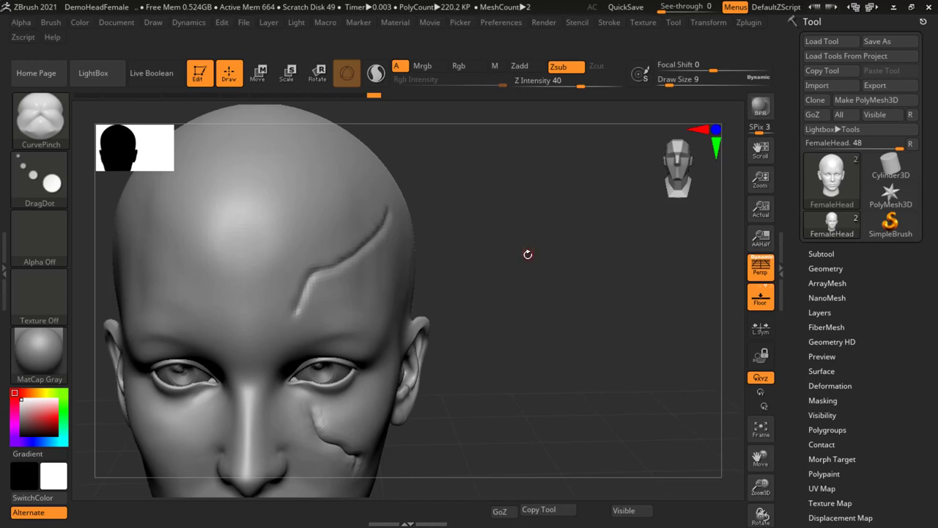
drag(532, 279, 512, 265)
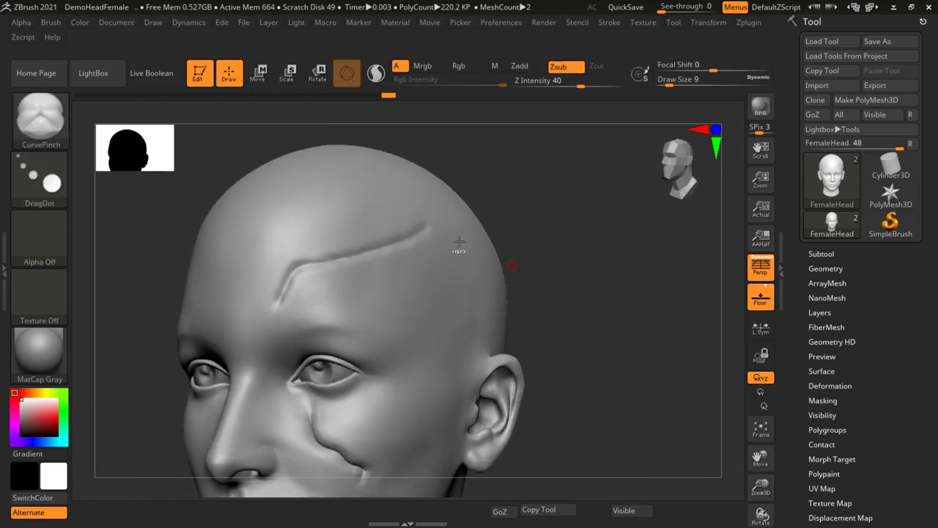
ctrl+right_drag(458, 242, 456, 286)
mouse_move(310, 305)
ctrl+right_down()
mouse_move(512, 242)
mouse_move(607, 238)
ctrl+right_up()
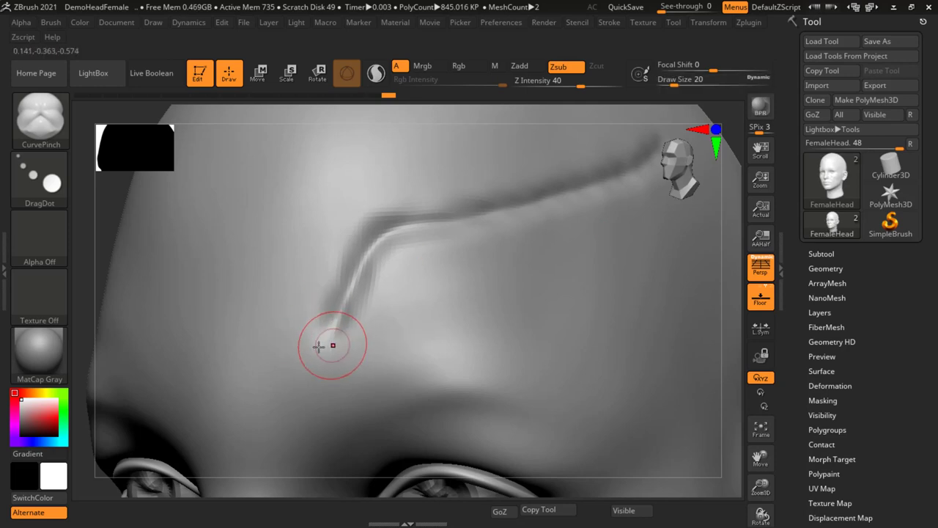
Smooth the lower and upper ends of the forehead groove into the skin
key(shift)
mouse_move(335, 335)
shift+mouse_down()
mouse_move(357, 299)
mouse_move(337, 272)
shift+mouse_up()
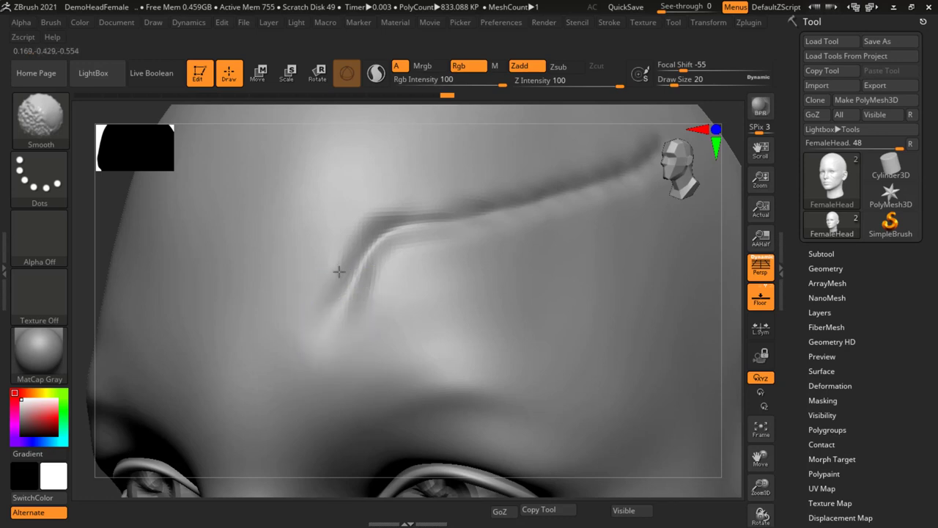
right_drag(482, 300, 330, 359)
key(shift)
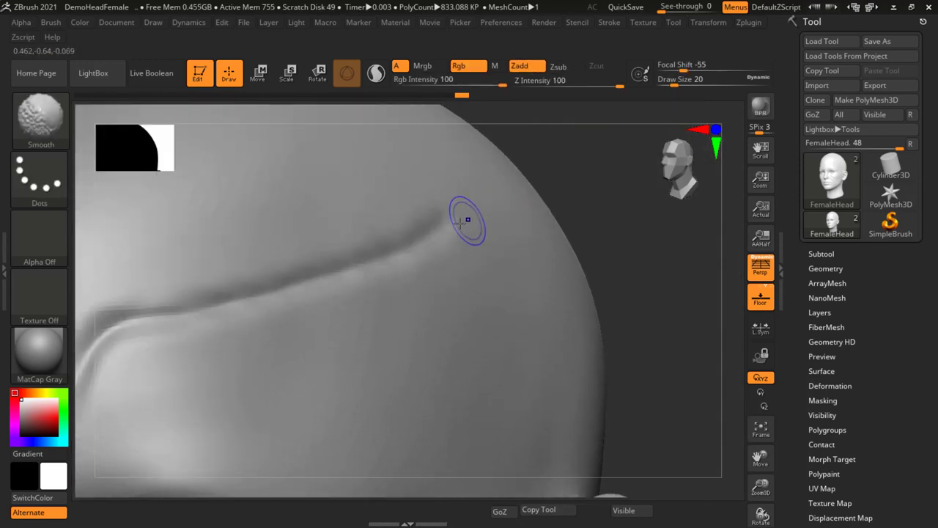
mouse_move(416, 220)
shift+mouse_down()
mouse_move(457, 222)
mouse_move(421, 197)
shift+mouse_up()
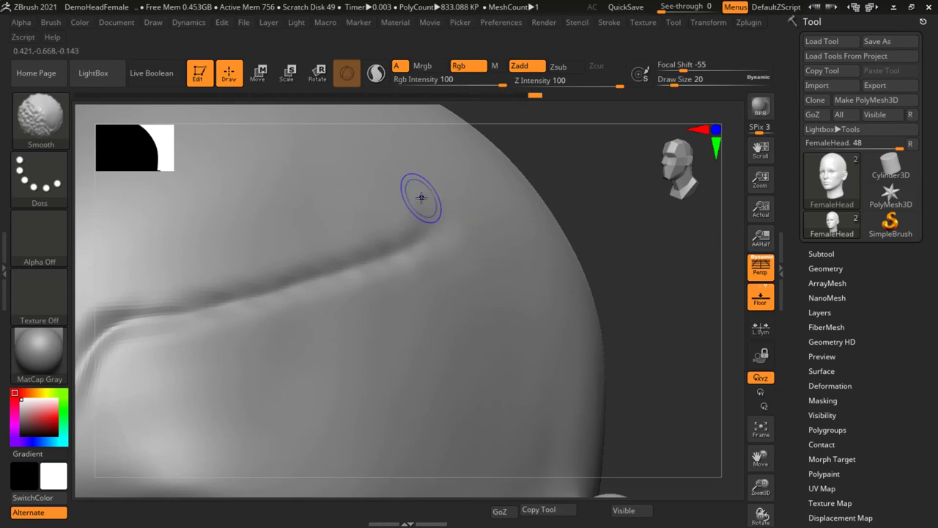
Return to the pinching brush and view the whole face in three-quarter view
mouse_move(491, 259)
right_down()
mouse_move(384, 244)
mouse_move(432, 274)
right_up()
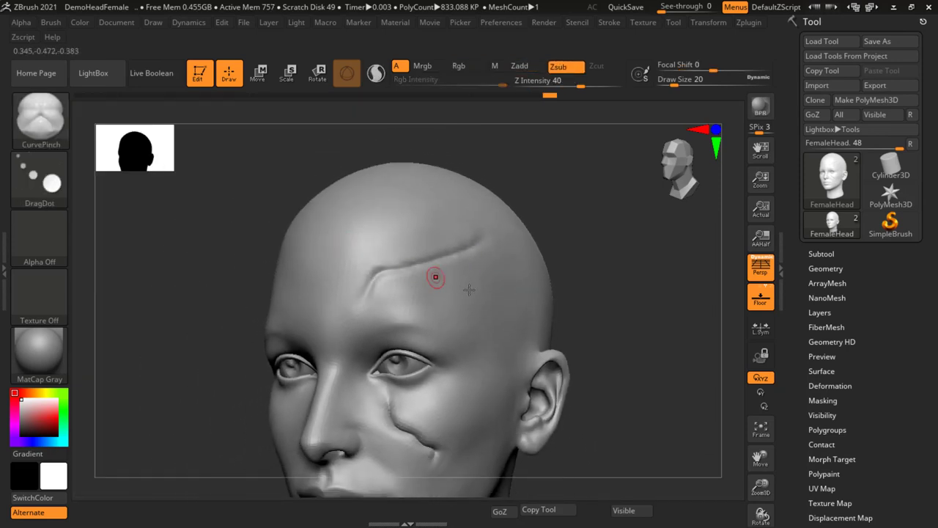
key(ctrl)
mouse_move(547, 288)
right_down()
mouse_move(525, 263)
mouse_move(613, 283)
mouse_move(600, 313)
mouse_move(596, 293)
mouse_move(555, 310)
mouse_move(586, 323)
mouse_move(627, 365)
mouse_move(583, 325)
right_up()
mouse_move(591, 279)
ctrl+right_down()
mouse_move(557, 298)
mouse_move(548, 338)
mouse_move(643, 318)
ctrl+right_up()
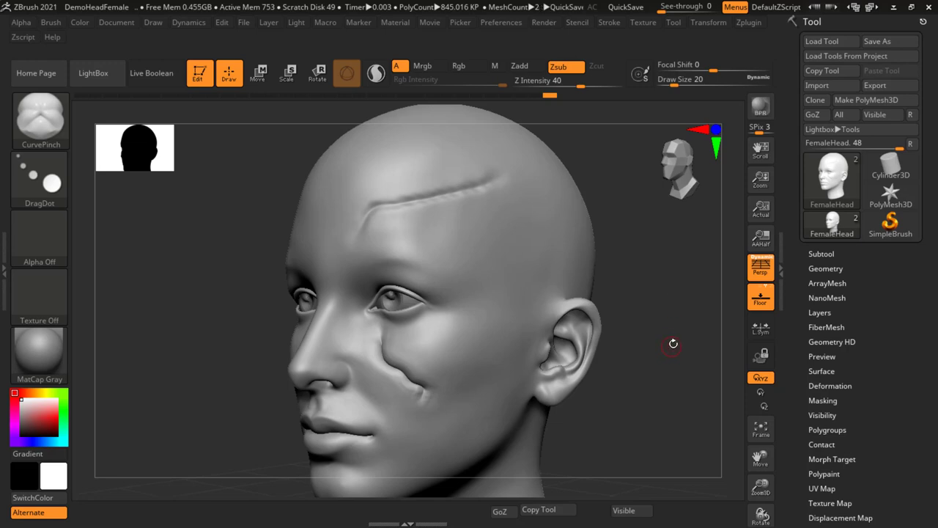
ctrl+right_drag(673, 343, 617, 309)
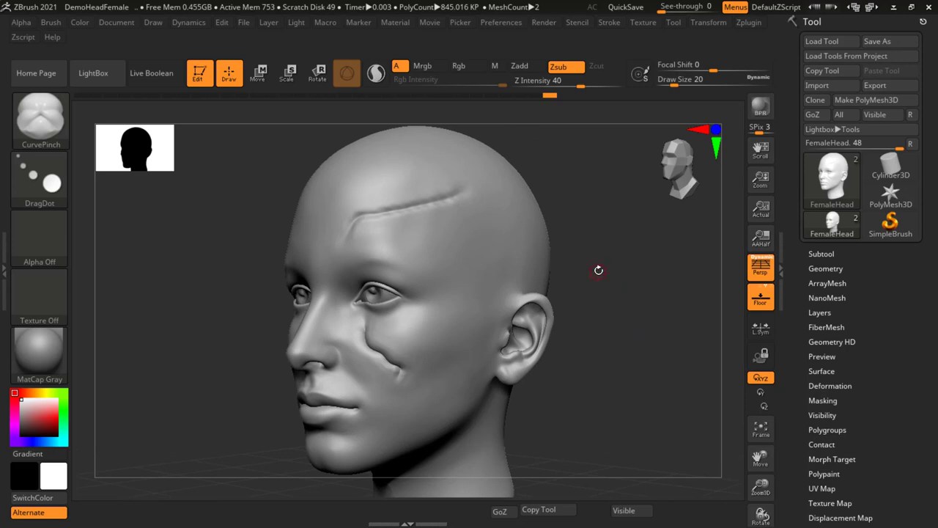
shift+right_drag(599, 270, 623, 268)
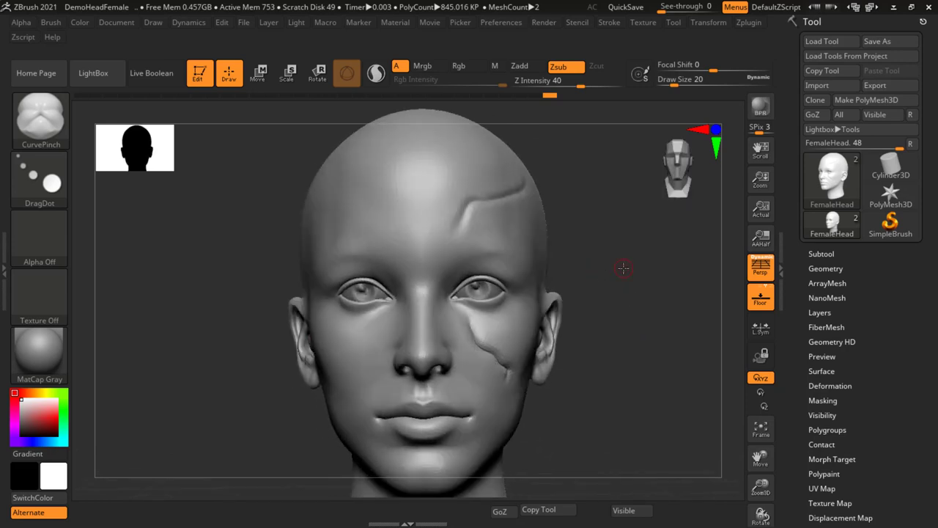
right_drag(641, 345, 644, 316)
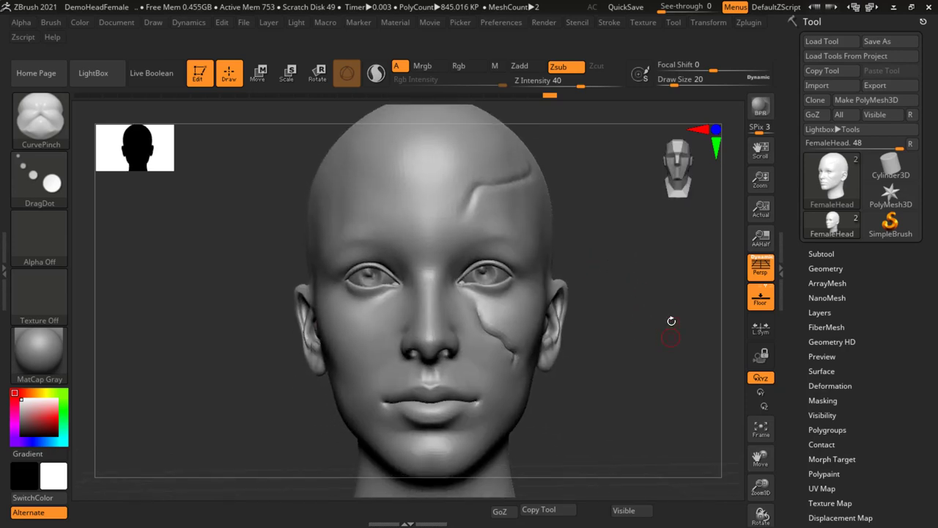
click(613, 24)
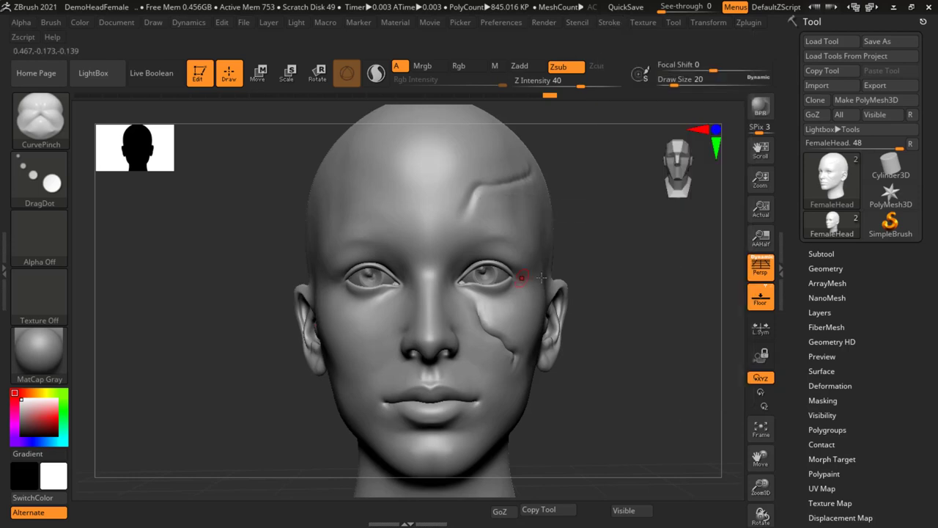
drag(558, 277, 606, 259)
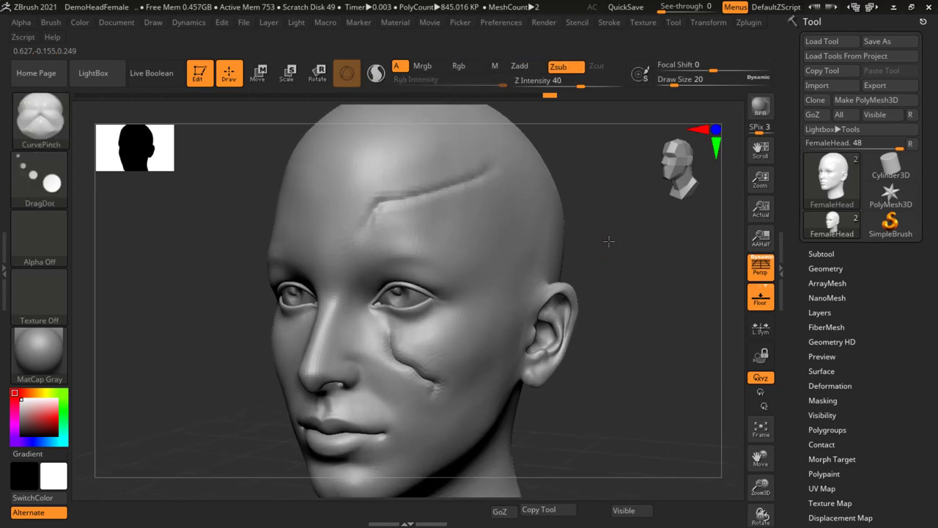